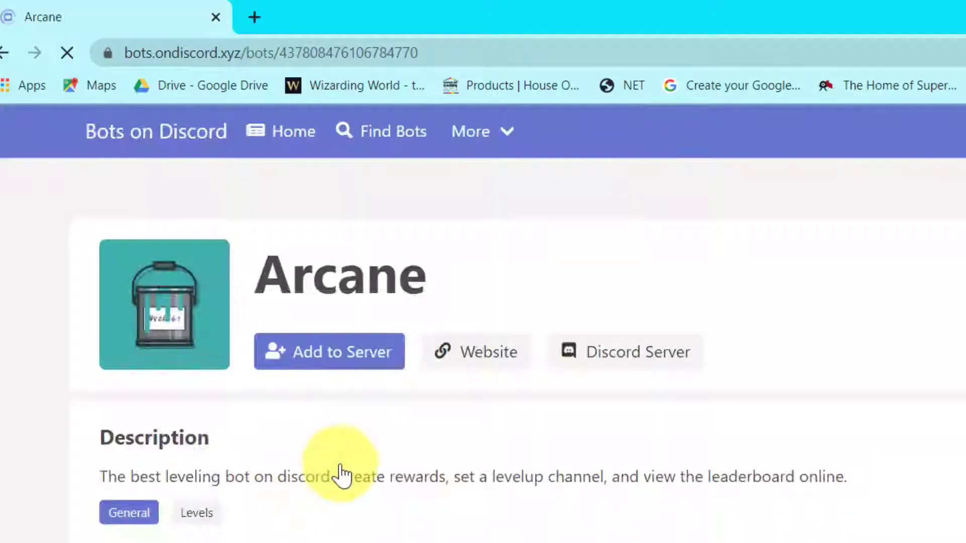
- Add the Arcane bot to Test Server and authorize its access
{"action": "left_click", "coordinate": [349, 366]}
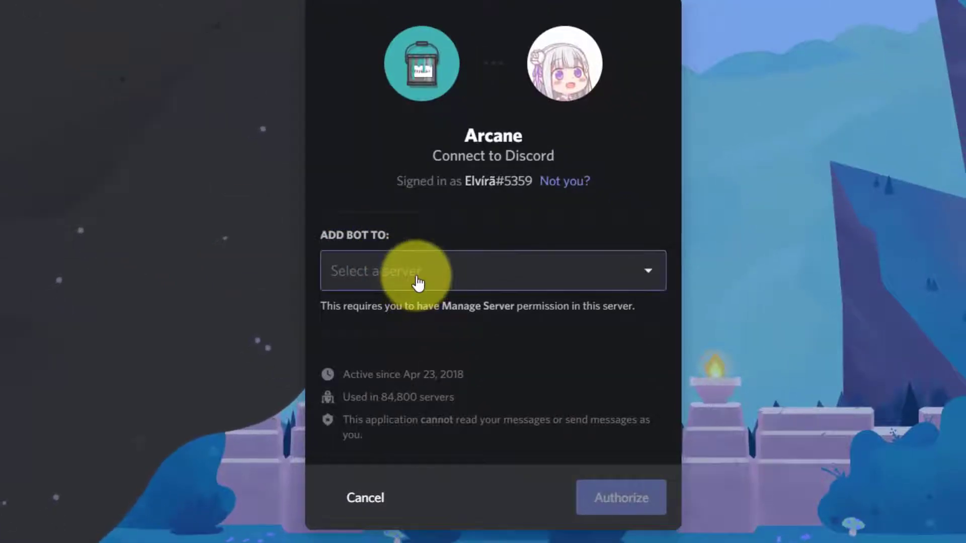
{"action": "left_click", "coordinate": [418, 283]}
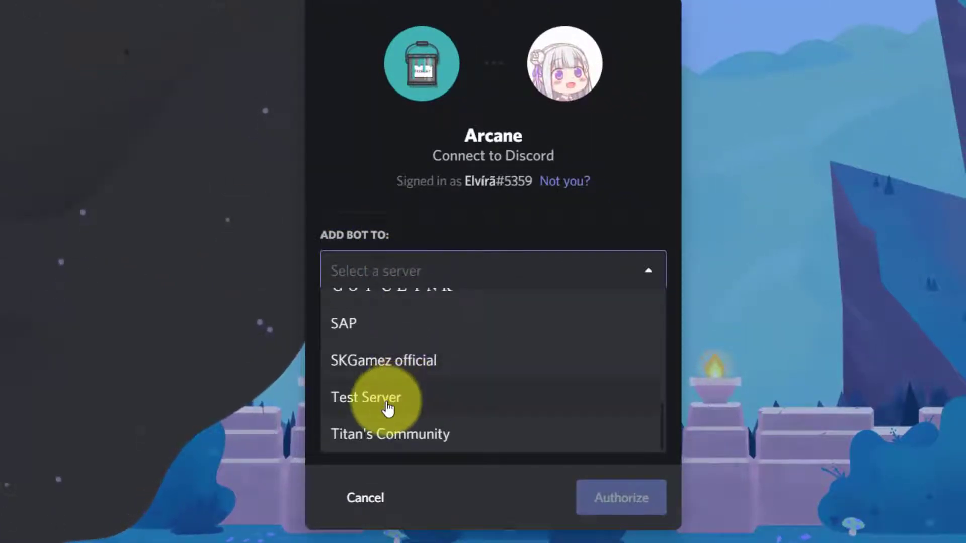
{"action": "left_click", "coordinate": [350, 399]}
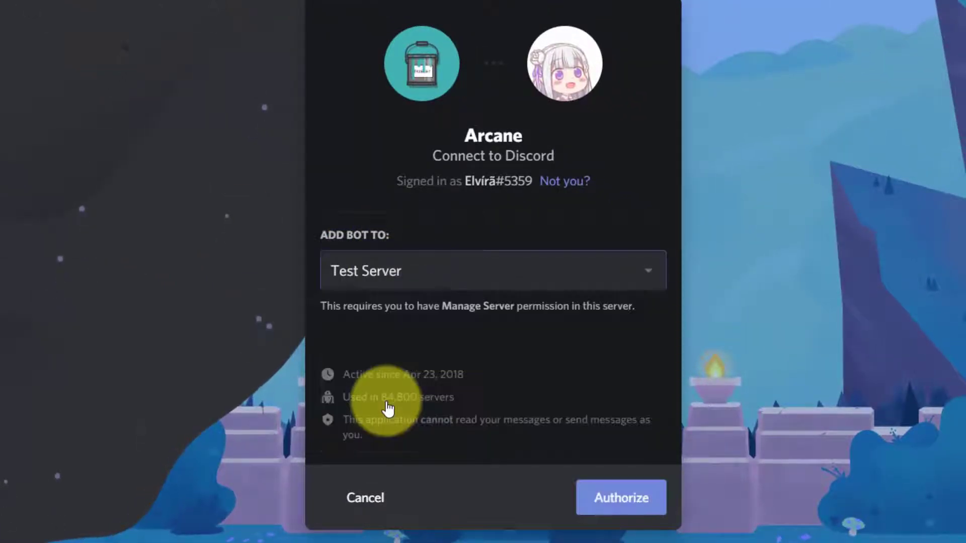
{"action": "left_click", "coordinate": [636, 513]}
{"action": "left_click", "coordinate": [364, 390]}
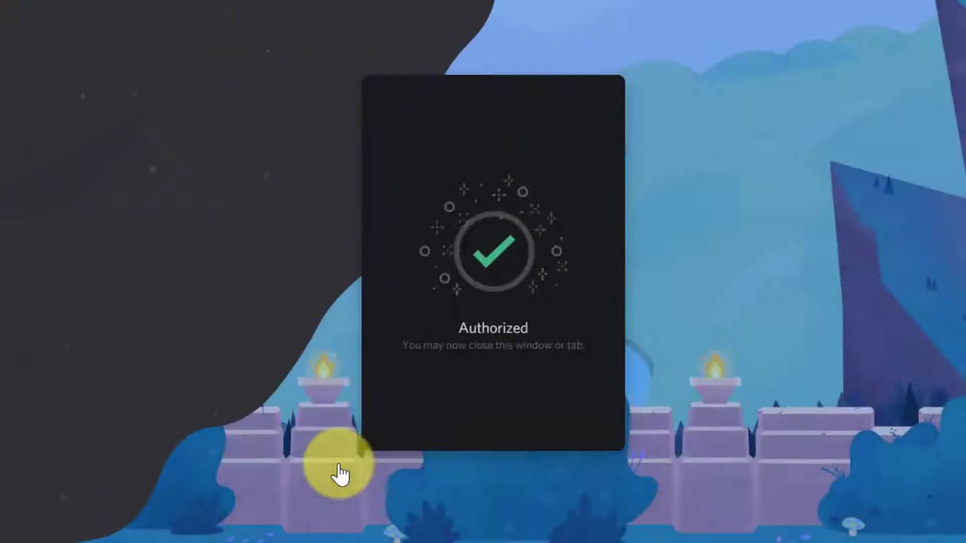
- Search Bing in a new tab for "emoji locker bot" and open the Emoji Locker page on top.gg
{"action": "left_click", "coordinate": [491, 11]}
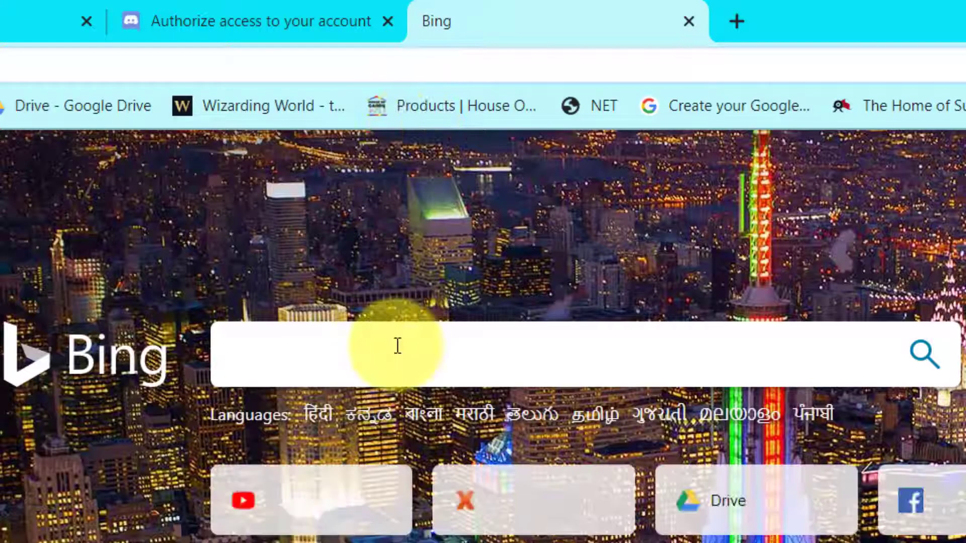
{"action": "left_click", "coordinate": [398, 346]}
{"action": "type", "text": "emoji"}
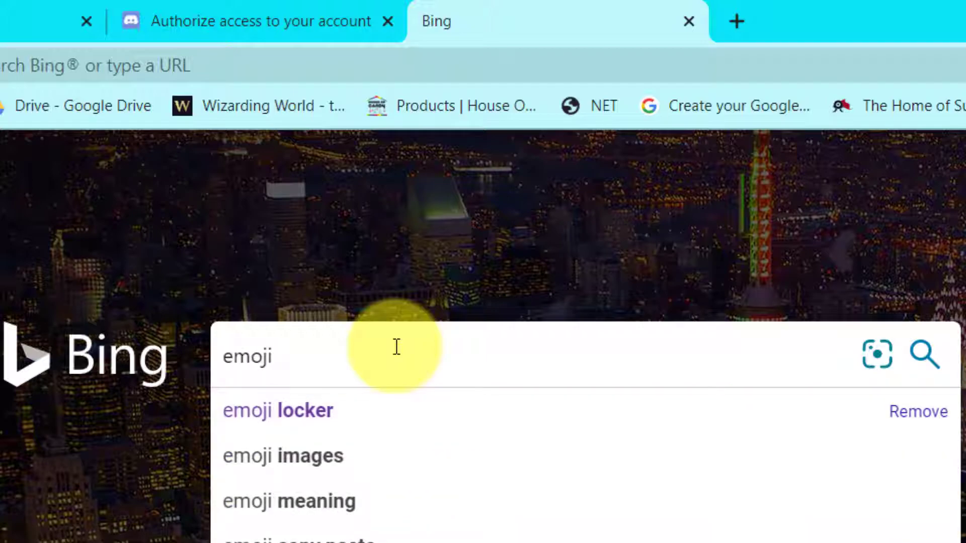
{"action": "type", "text": " locker bot"}
{"action": "key", "text": "Return"}
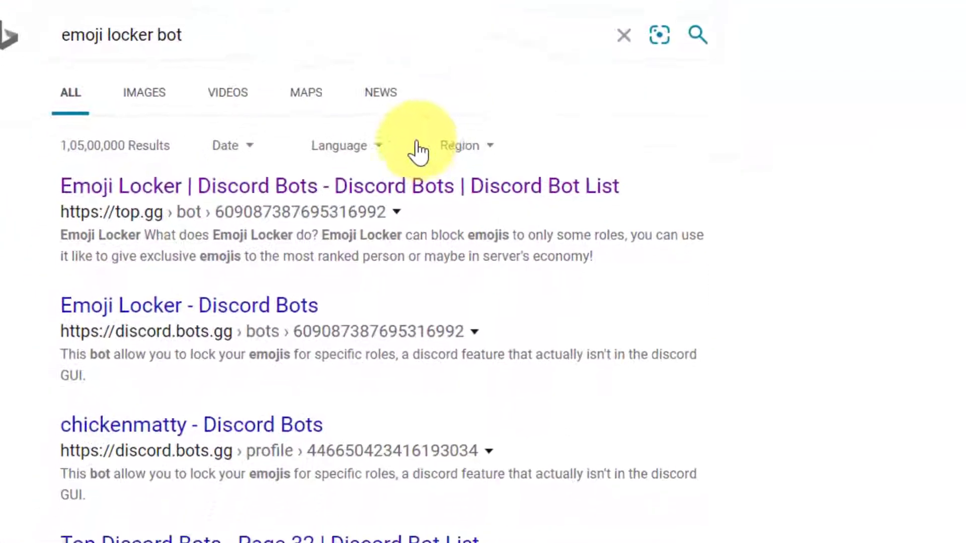
{"action": "left_click", "coordinate": [374, 187]}
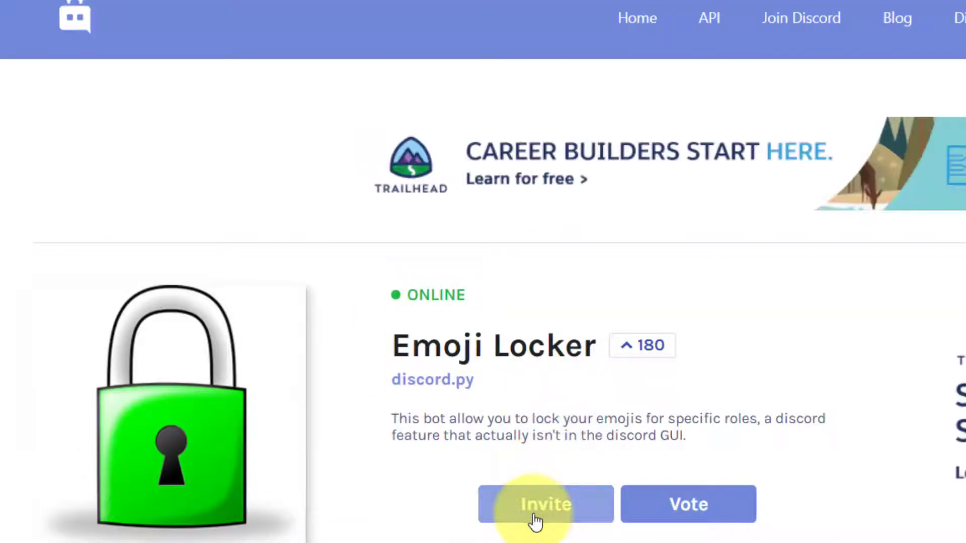
- Invite Emoji Locker to Test Server and authorize it with all the requested permissions
{"action": "left_click", "coordinate": [535, 522]}
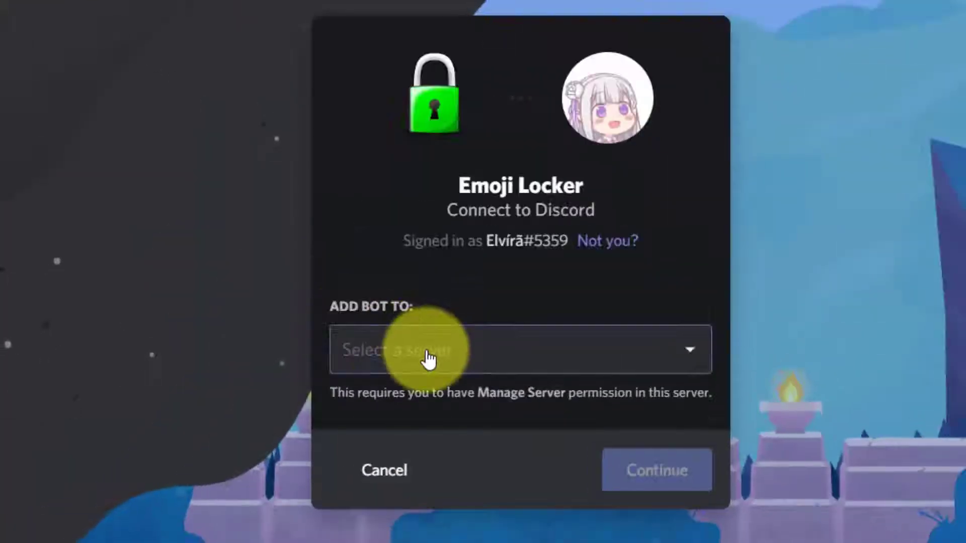
{"action": "left_click", "coordinate": [427, 355]}
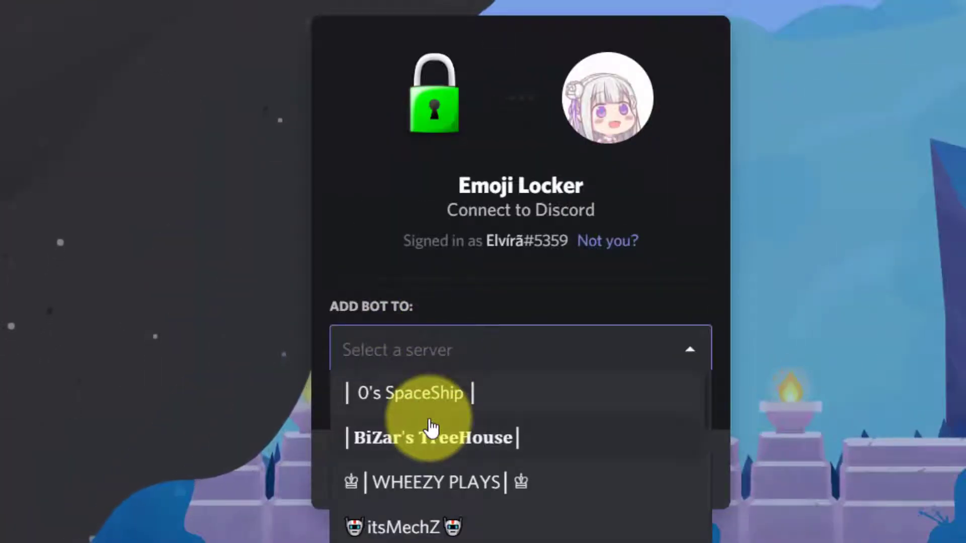
{"action": "scroll", "coordinate": [431, 427], "scroll_direction": "down", "scroll_amount": 10}
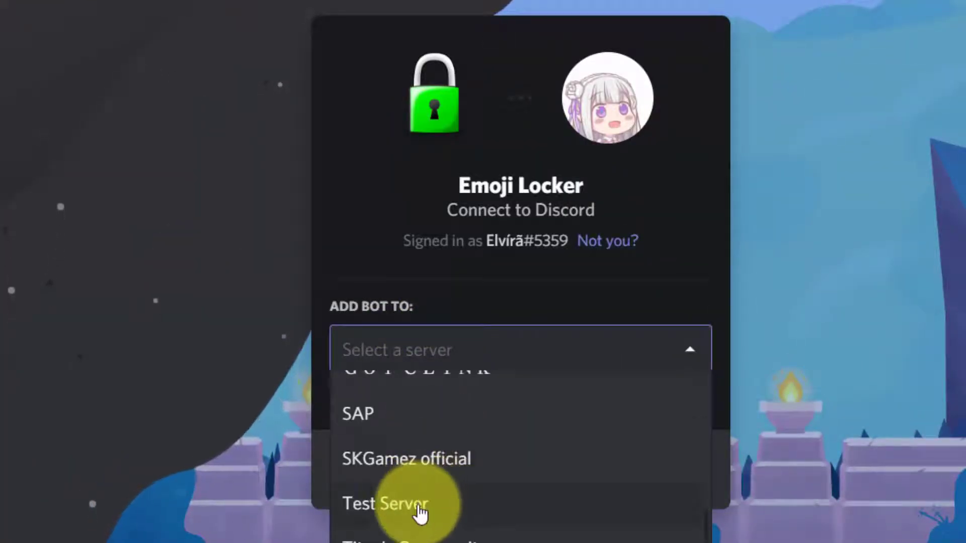
{"action": "left_click", "coordinate": [421, 504]}
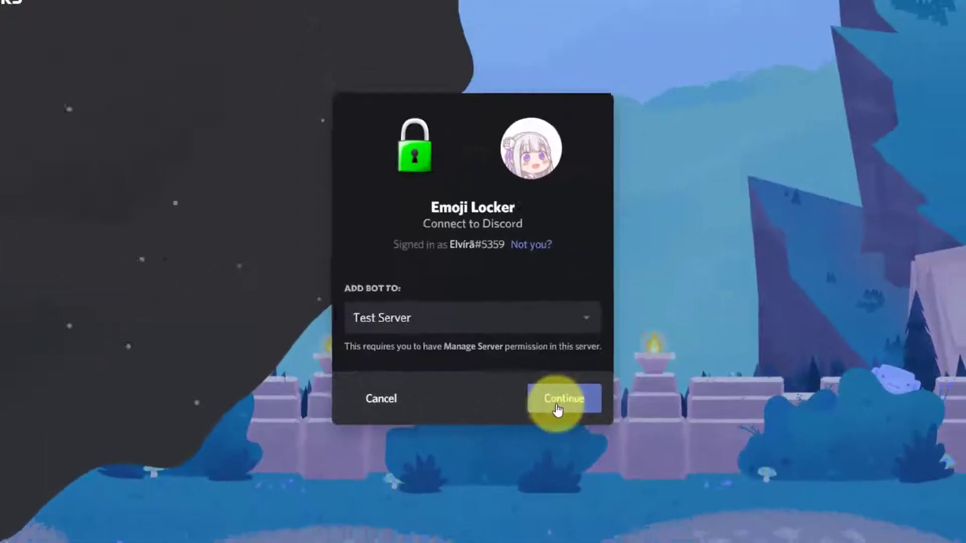
{"action": "left_click", "coordinate": [639, 469]}
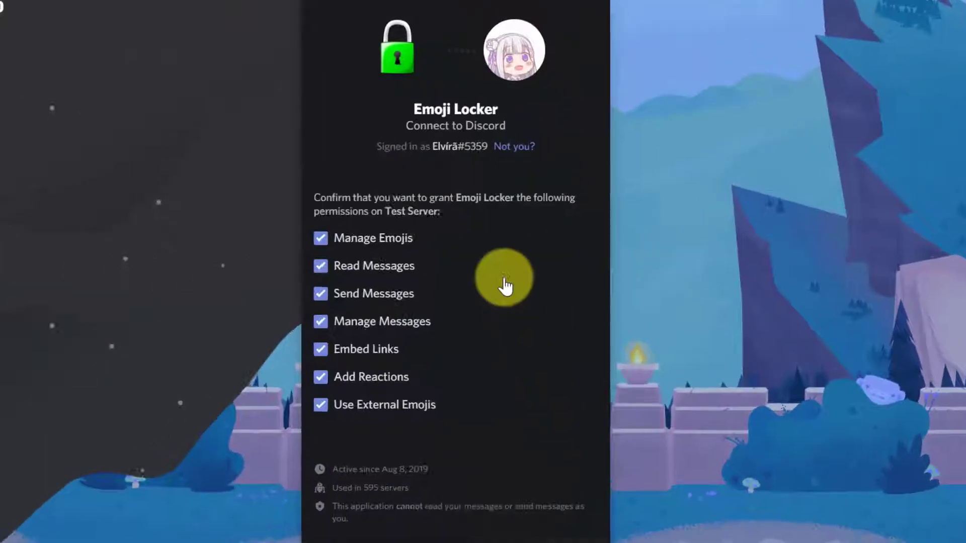
{"action": "scroll", "coordinate": [504, 285], "scroll_direction": "down", "scroll_amount": 2}
{"action": "left_click", "coordinate": [548, 521]}
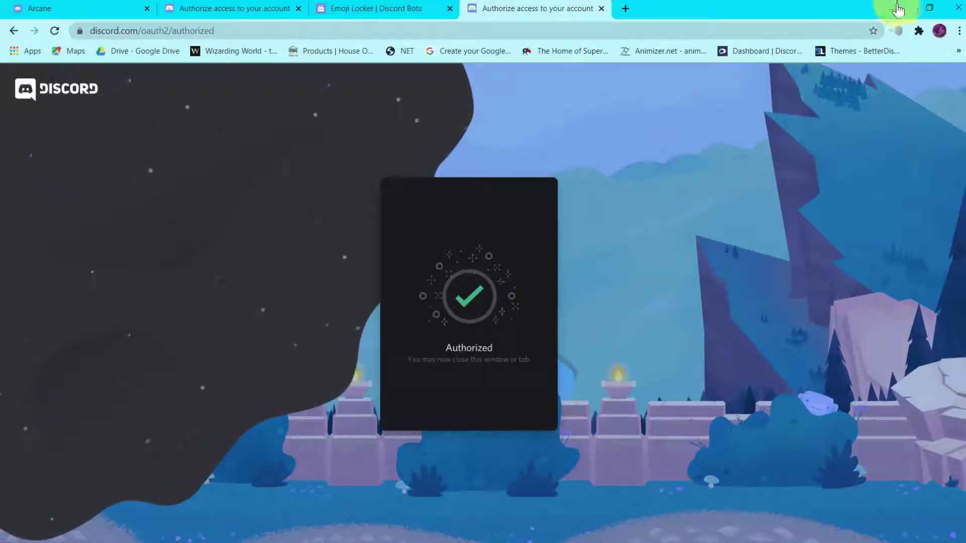
- Switch to the Discord app and open the role settings of Test Server
{"action": "left_click", "coordinate": [907, 9]}
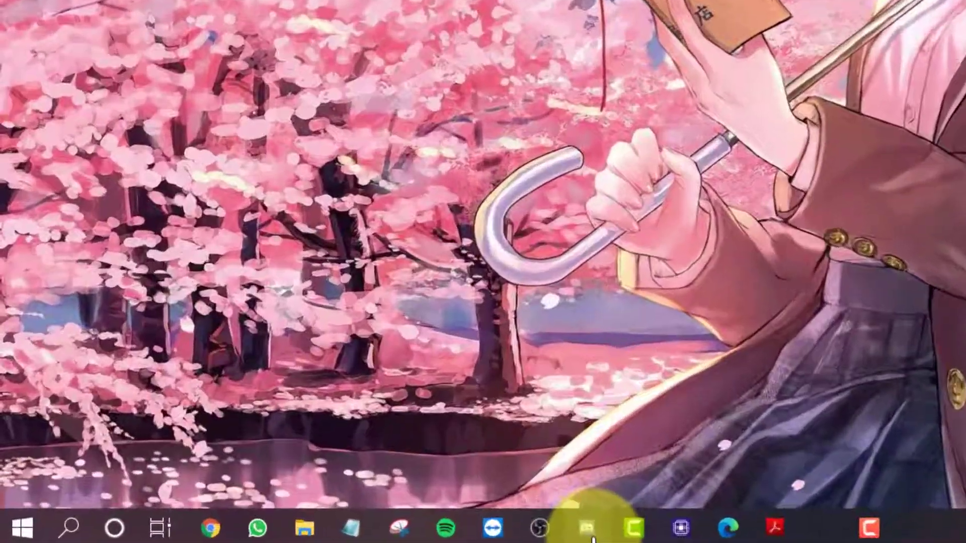
{"action": "left_click", "coordinate": [301, 532]}
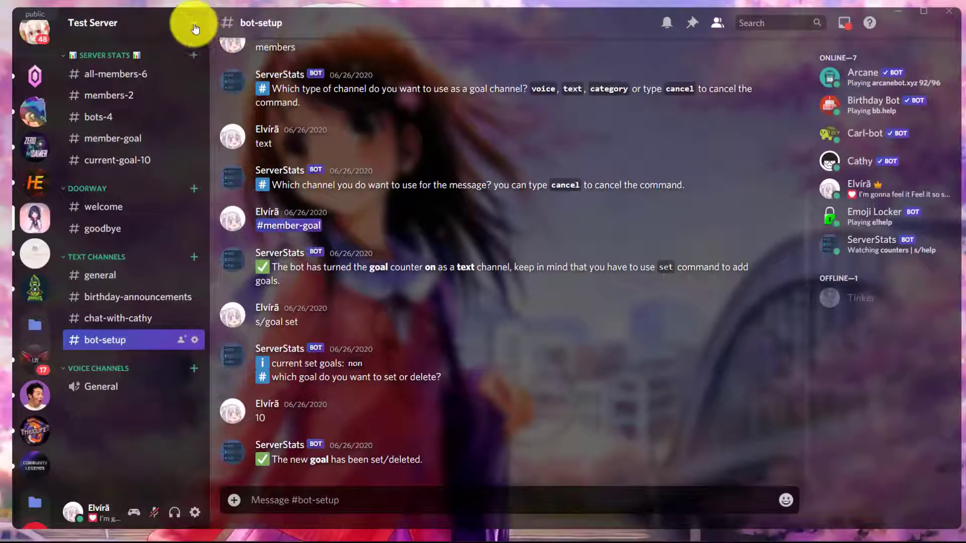
{"action": "left_click", "coordinate": [194, 26]}
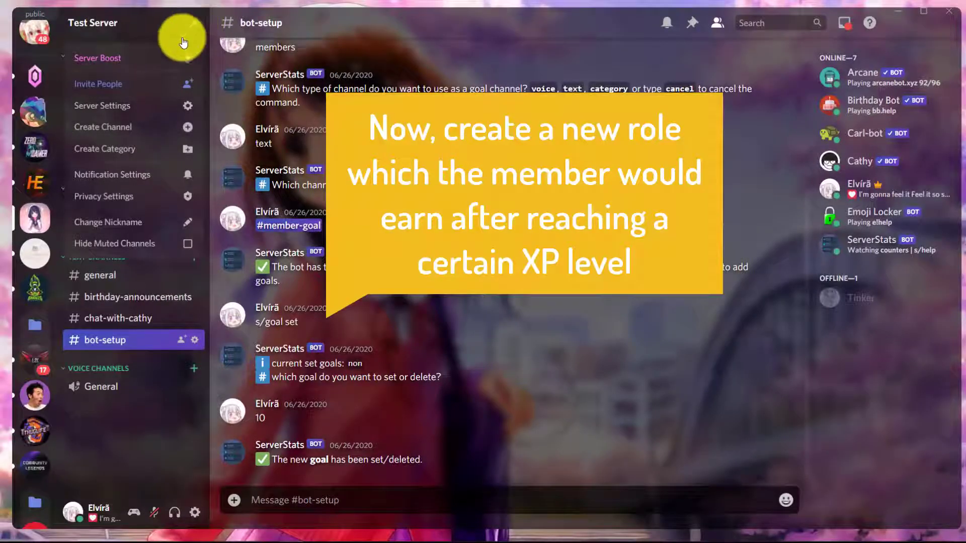
{"action": "left_click", "coordinate": [130, 107]}
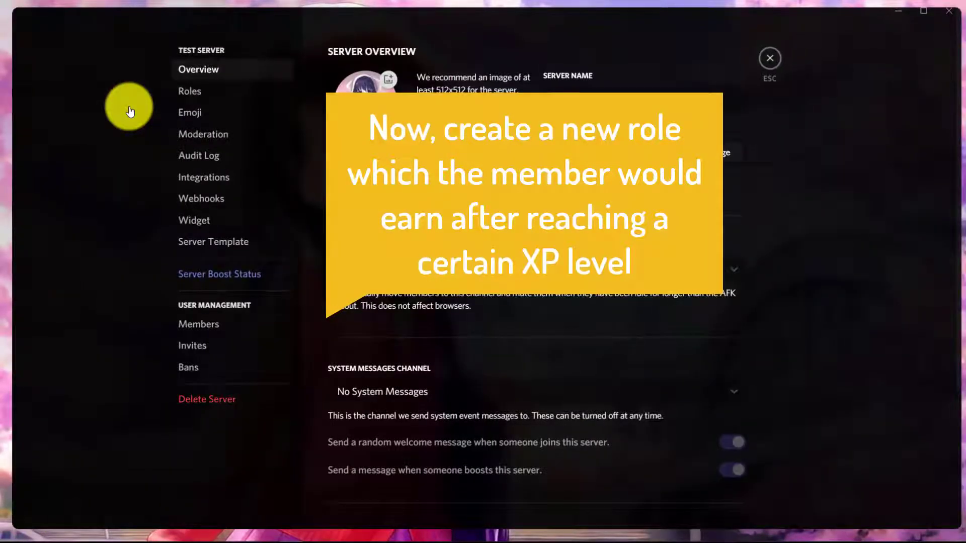
{"action": "left_click", "coordinate": [189, 94]}
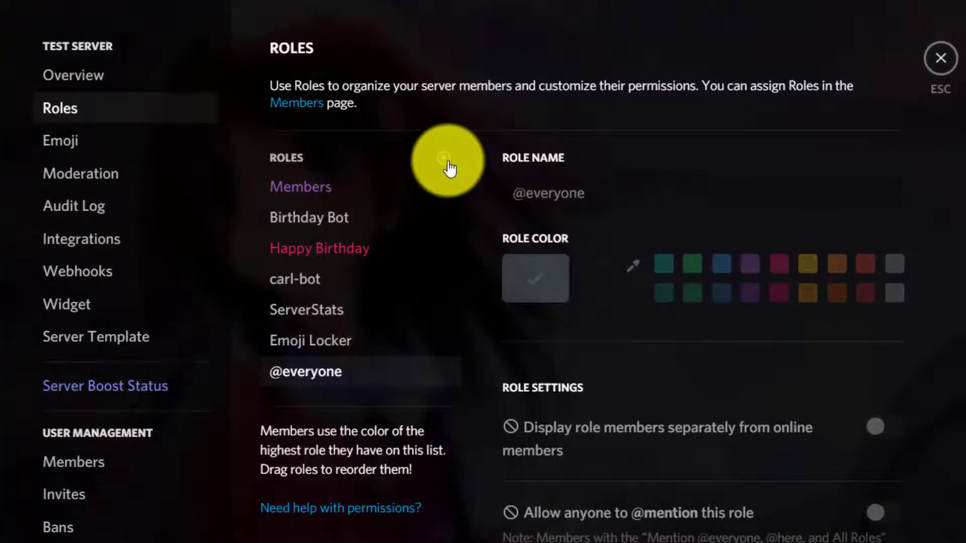
- Create a new role named "Emoji User" and close the server settings
{"action": "left_click", "coordinate": [445, 160]}
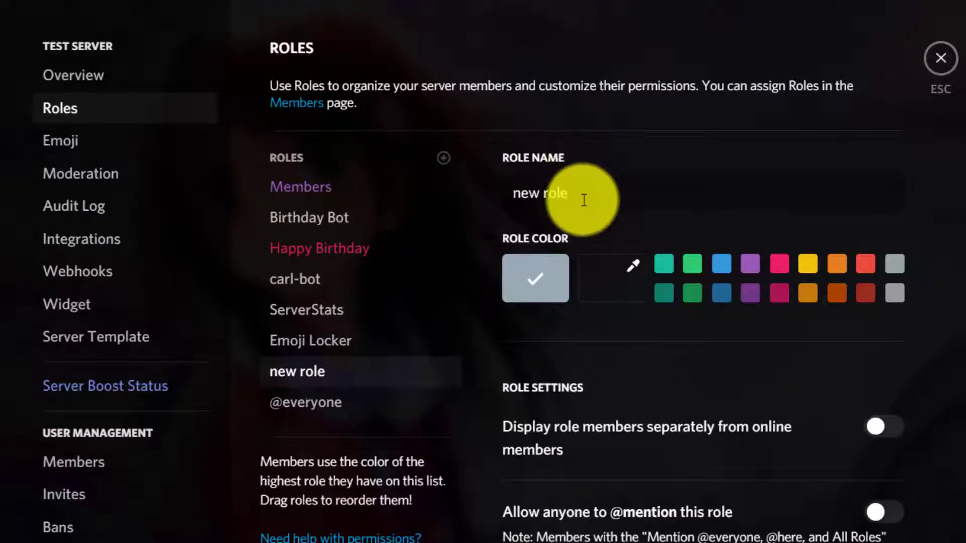
{"action": "left_click_drag", "start_coordinate": [581, 197], "coordinate": [513, 204]}
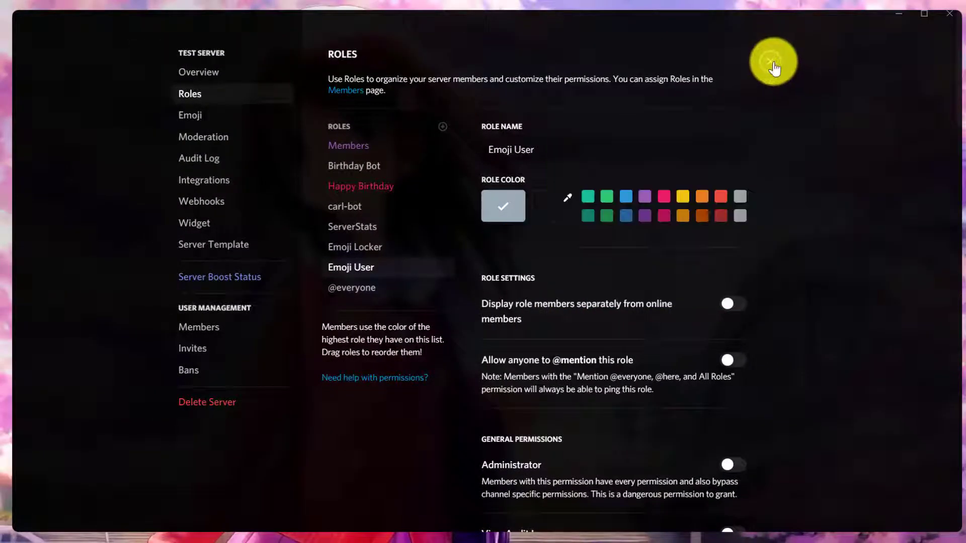
{"action": "left_click", "coordinate": [772, 62]}
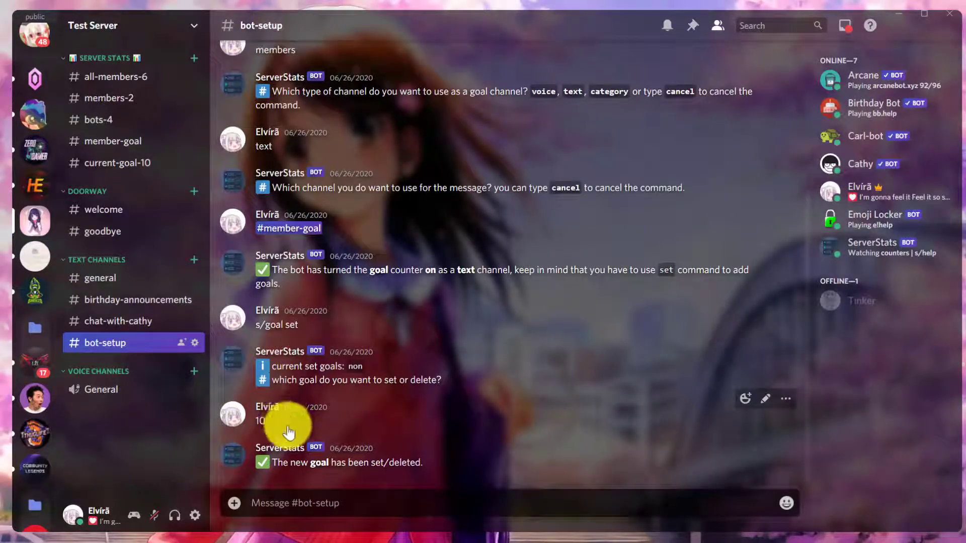
- Switch to Chrome, search Bing in a new tab for "arcane bot dashboard" and open the arcanebot.xyz site
{"action": "mouse_move", "coordinate": [108, 536]}
{"action": "left_click", "coordinate": [402, 497]}
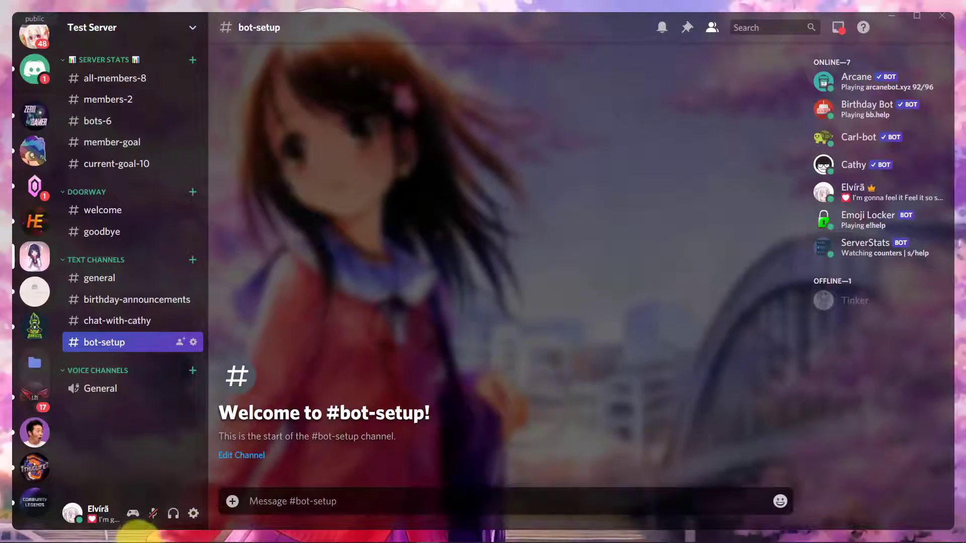
{"action": "left_click", "coordinate": [98, 536]}
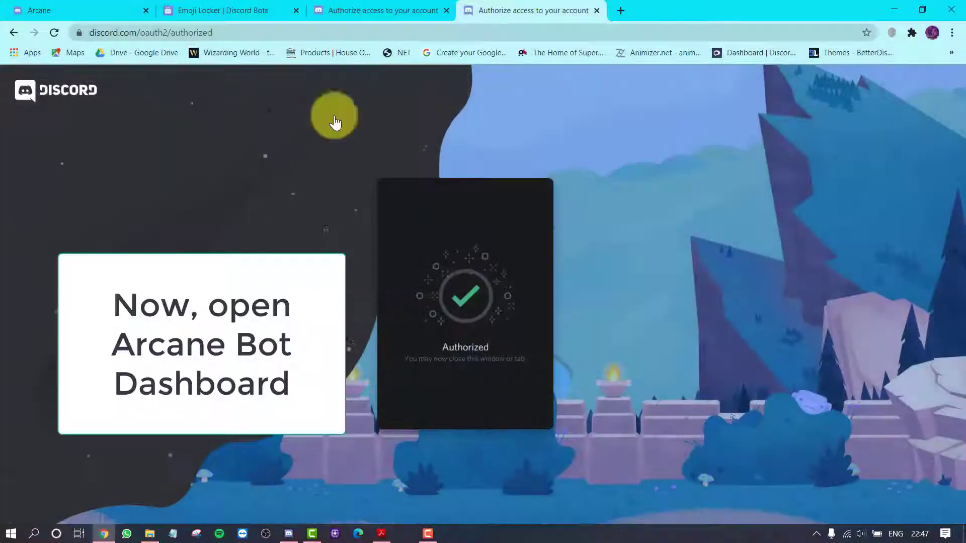
{"action": "left_click", "coordinate": [621, 12]}
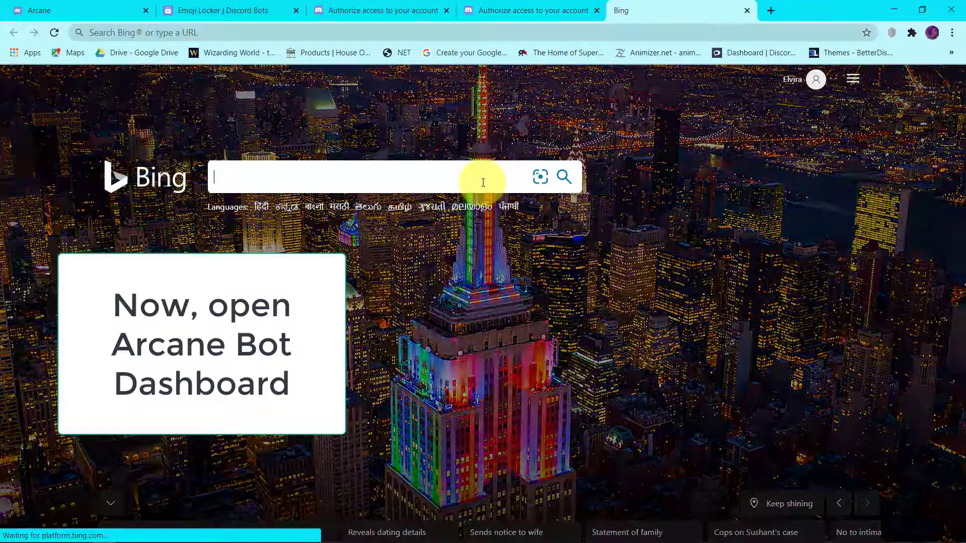
{"action": "left_click", "coordinate": [483, 182]}
{"action": "type", "text": "arcan"}
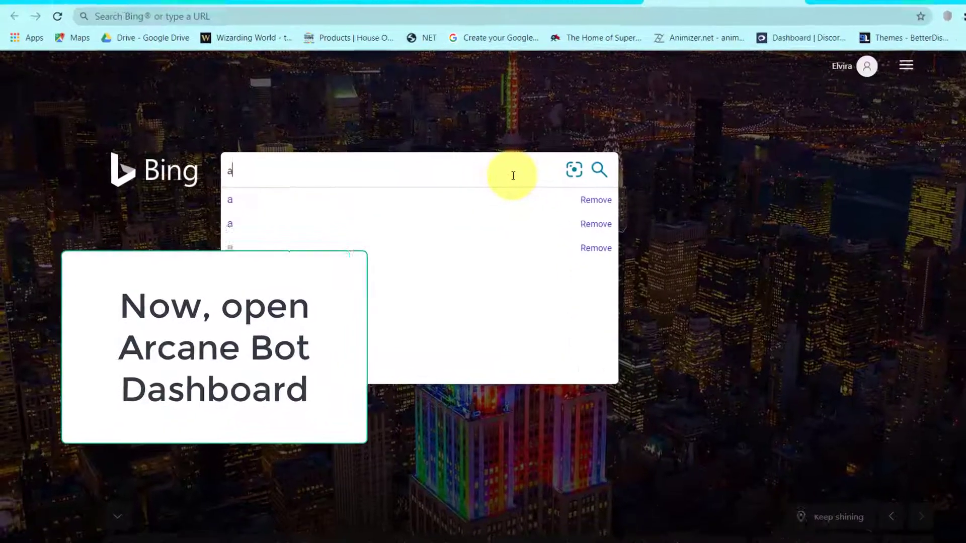
{"action": "type", "text": "e bot "}
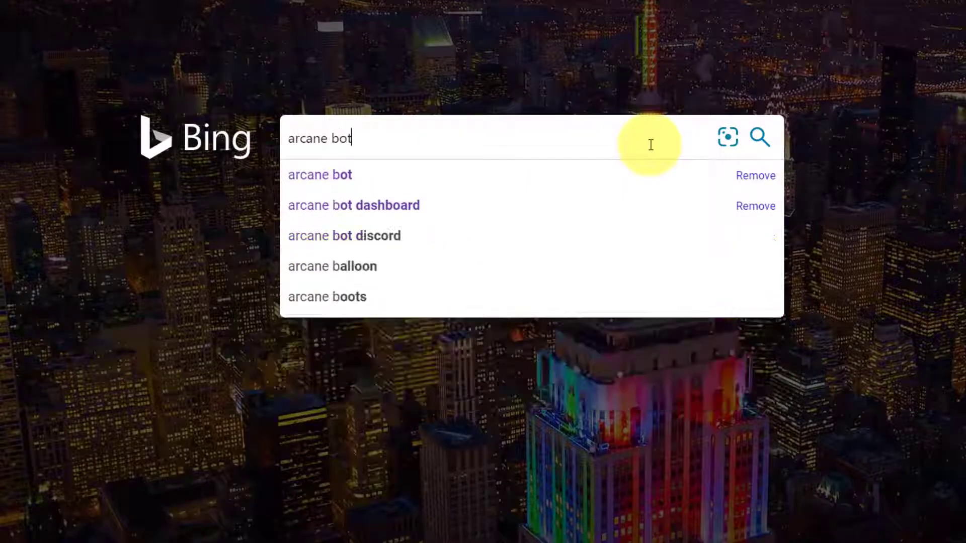
{"action": "type", "text": "dashb"}
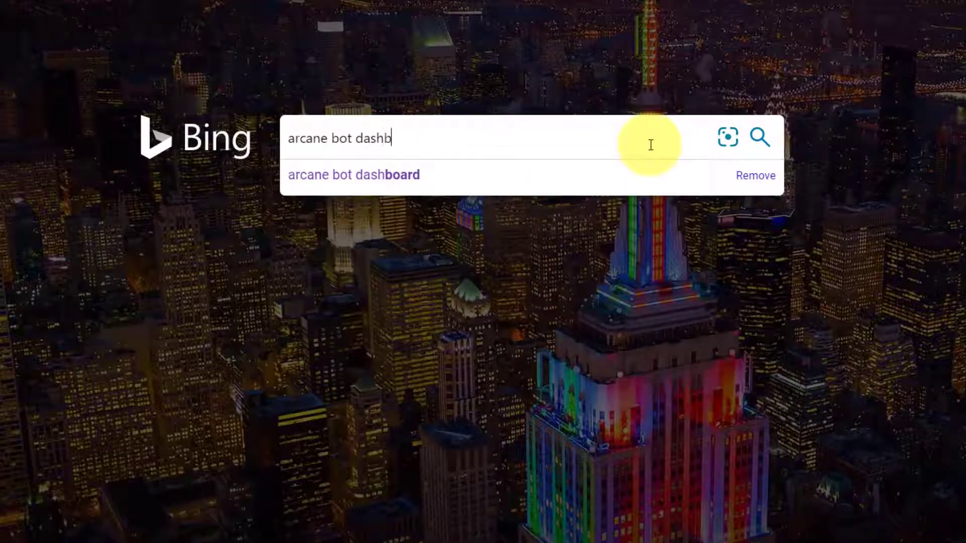
{"action": "key", "text": "Return"}
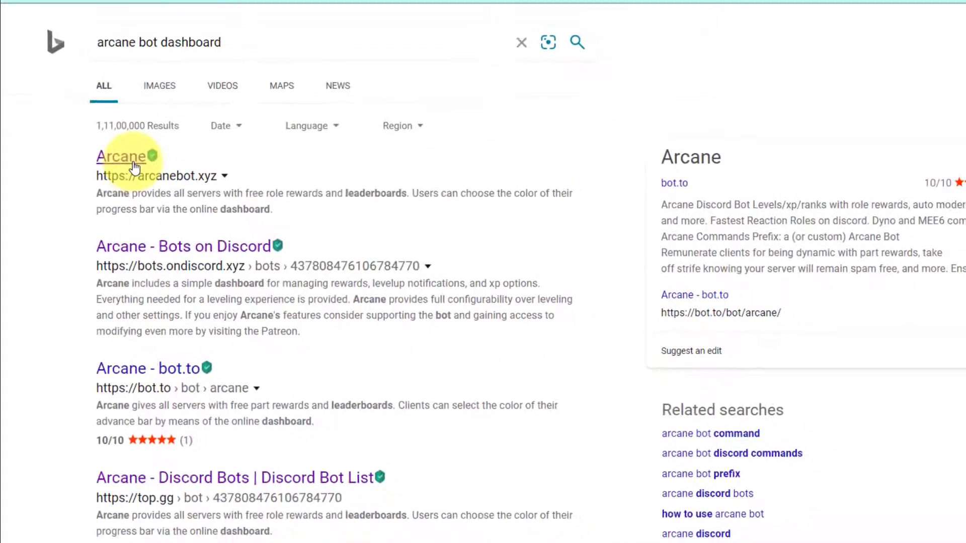
{"action": "left_click", "coordinate": [137, 151]}
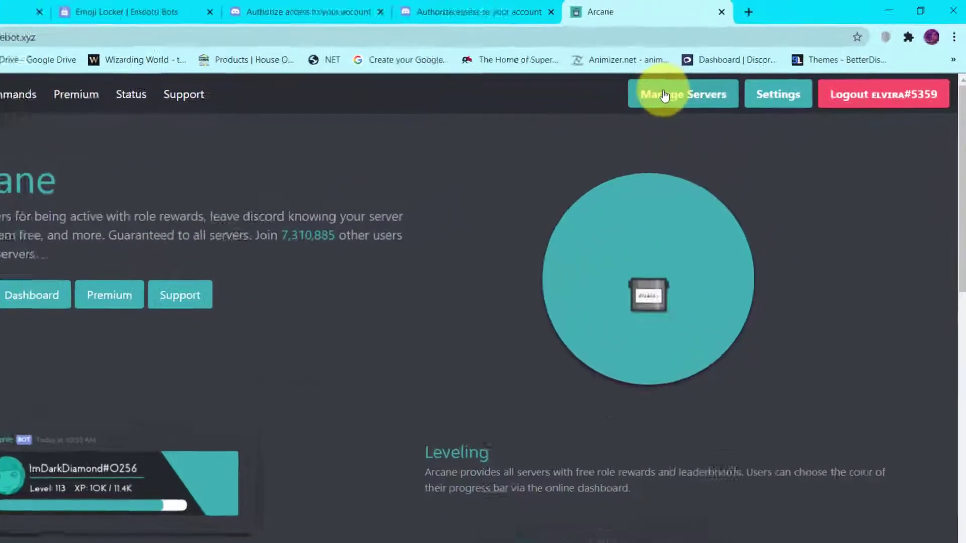
- Open Test Server from Arcane's list of managed servers and open its Leveling configuration
{"action": "left_click", "coordinate": [664, 96]}
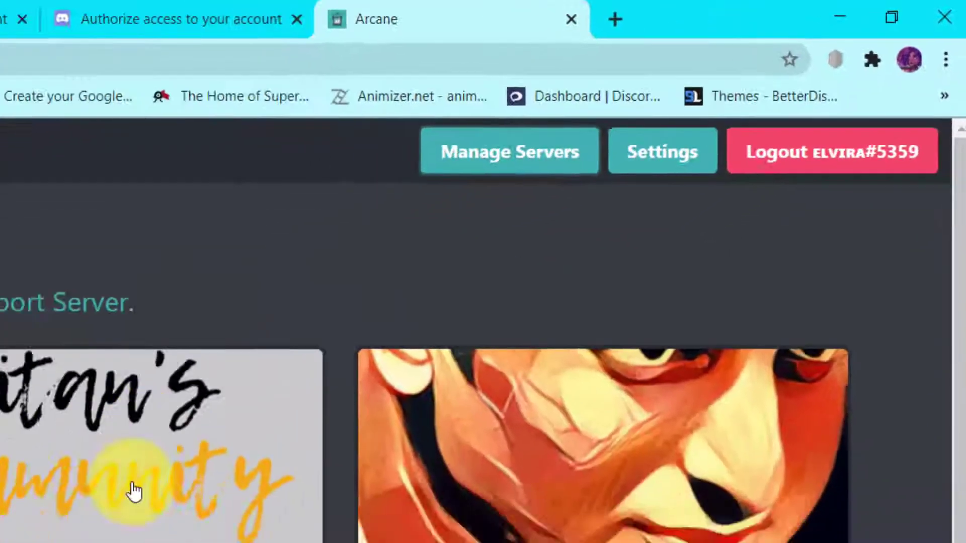
{"action": "scroll", "coordinate": [133, 490], "scroll_direction": "down", "scroll_amount": 10}
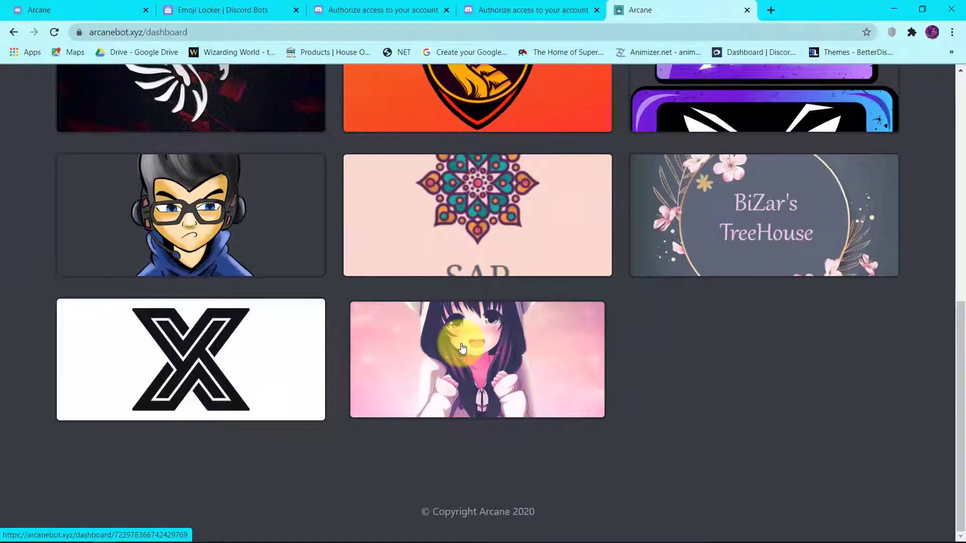
{"action": "left_click", "coordinate": [462, 348]}
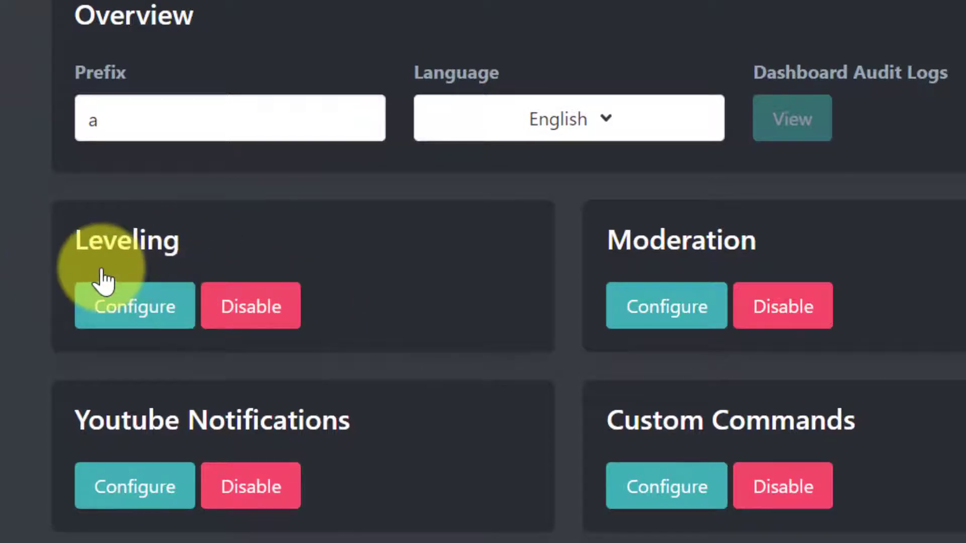
{"action": "left_click", "coordinate": [162, 322]}
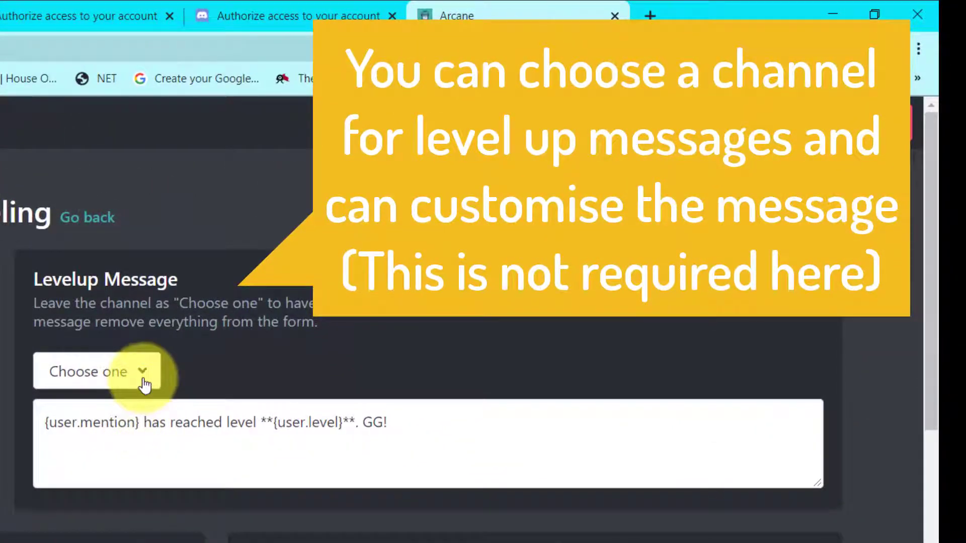
- Set the level-up message channel to #general and choose level 5 with the Emoji User role for a role reward
{"action": "left_click", "coordinate": [144, 384]}
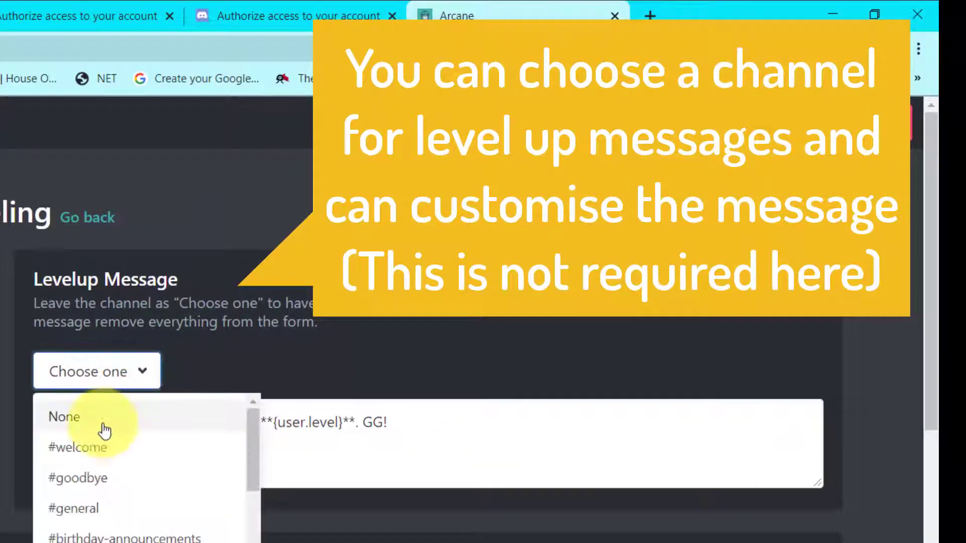
{"action": "left_click", "coordinate": [80, 516]}
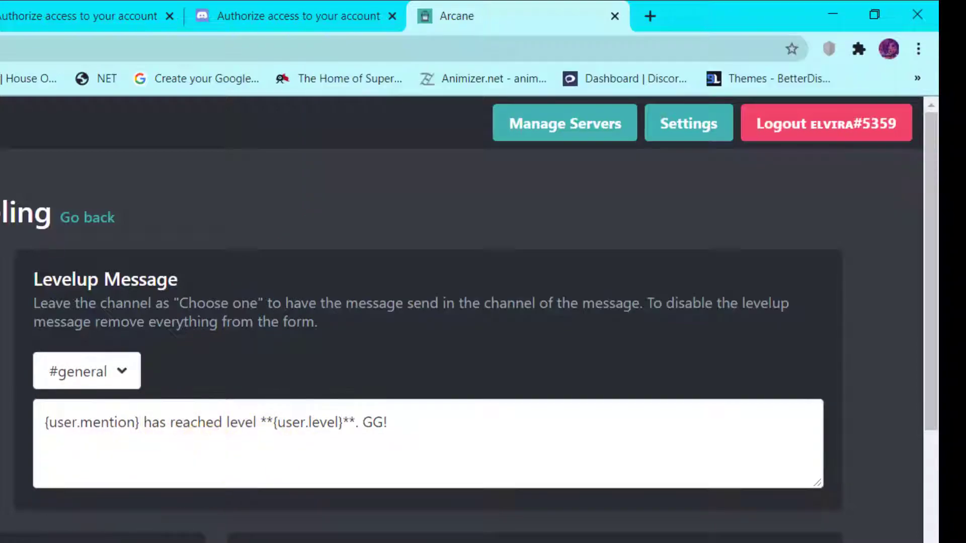
{"action": "scroll", "coordinate": [118, 459], "scroll_direction": "down", "scroll_amount": 3}
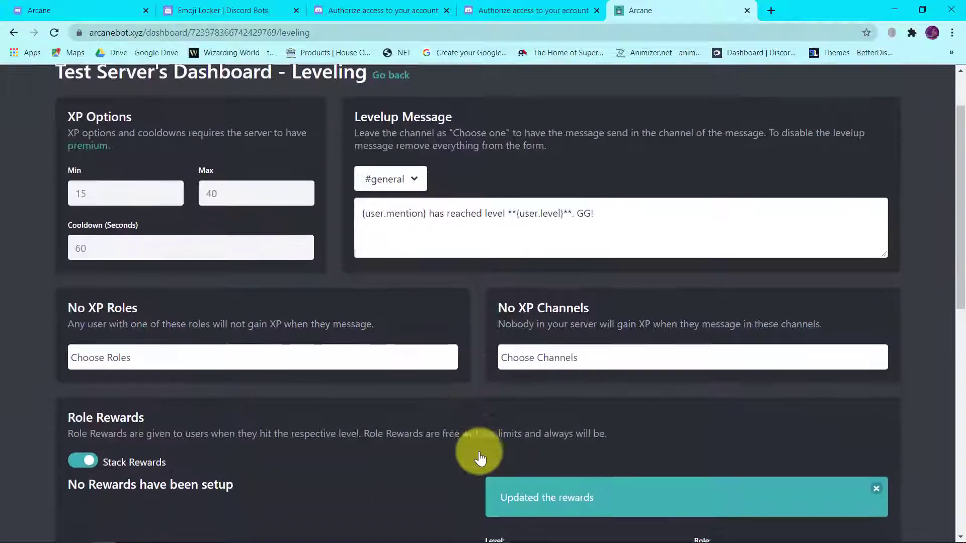
{"action": "scroll", "coordinate": [479, 457], "scroll_direction": "down", "scroll_amount": 8}
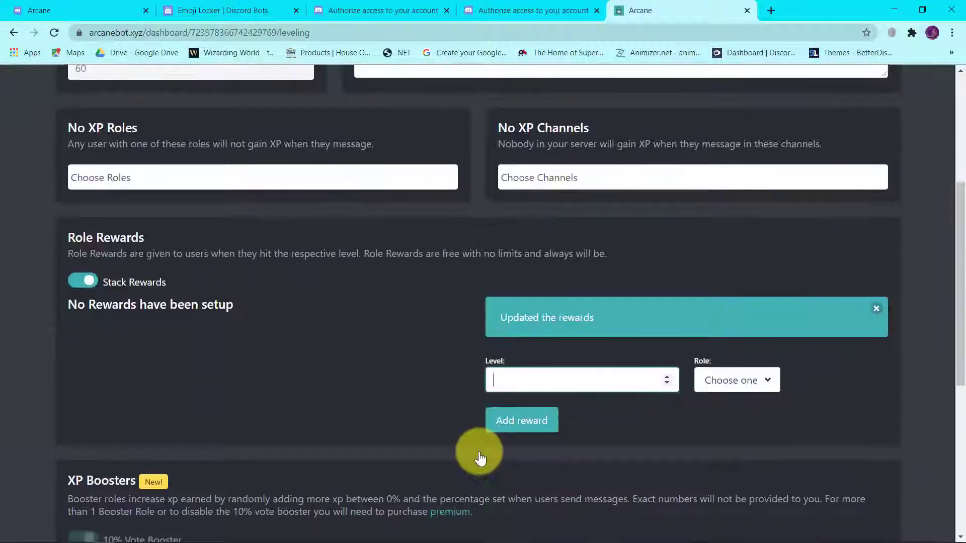
{"action": "scroll", "coordinate": [438, 412], "scroll_direction": "up", "scroll_amount": 3}
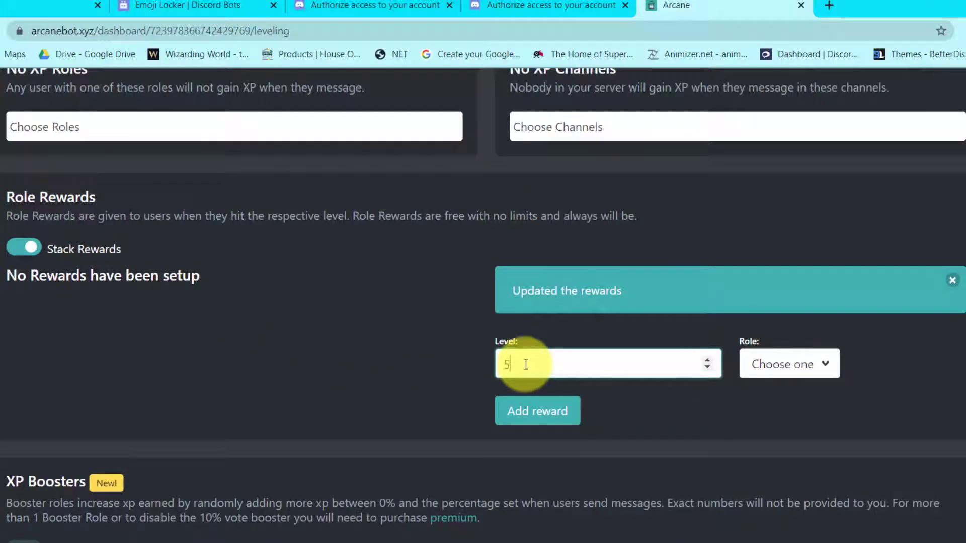
{"action": "left_click", "coordinate": [821, 375]}
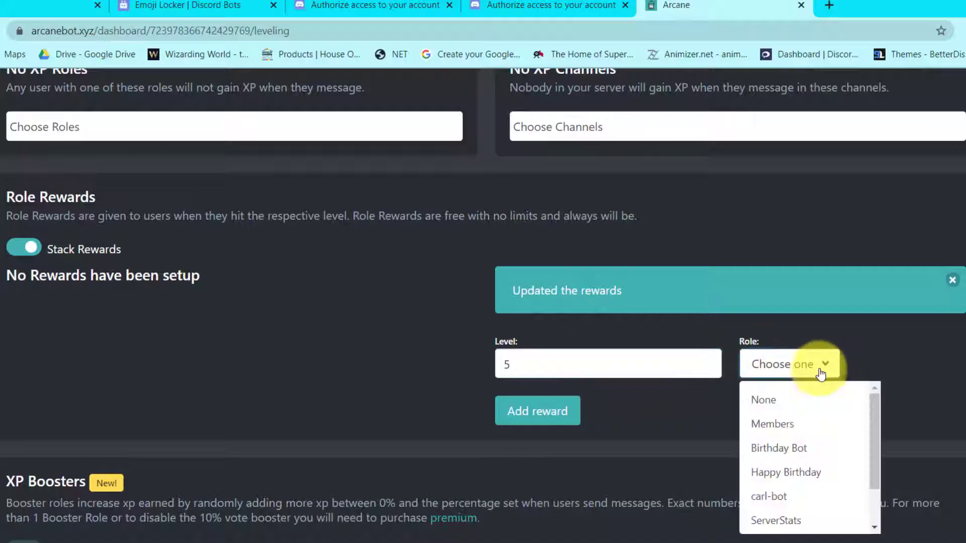
{"action": "scroll", "coordinate": [784, 460], "scroll_direction": "down", "scroll_amount": 1}
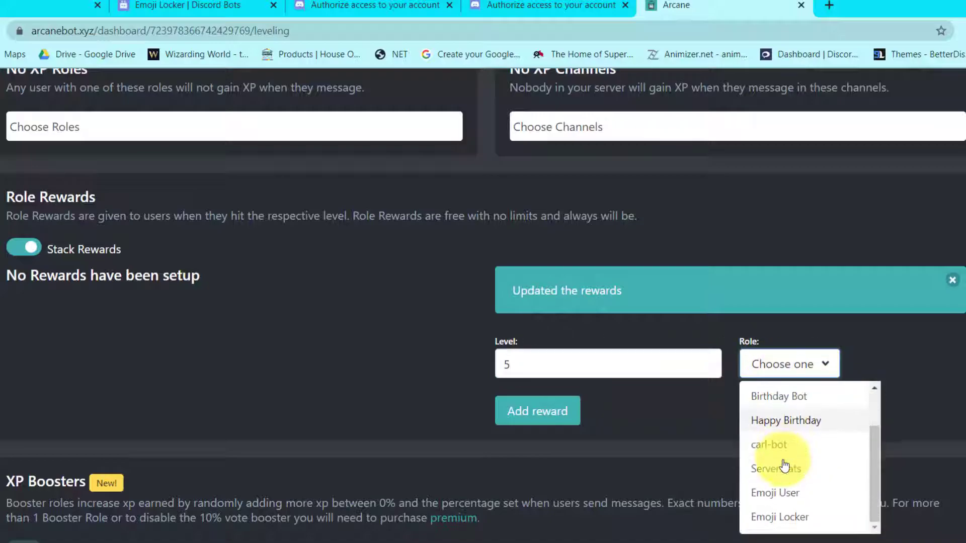
{"action": "left_click", "coordinate": [783, 497]}
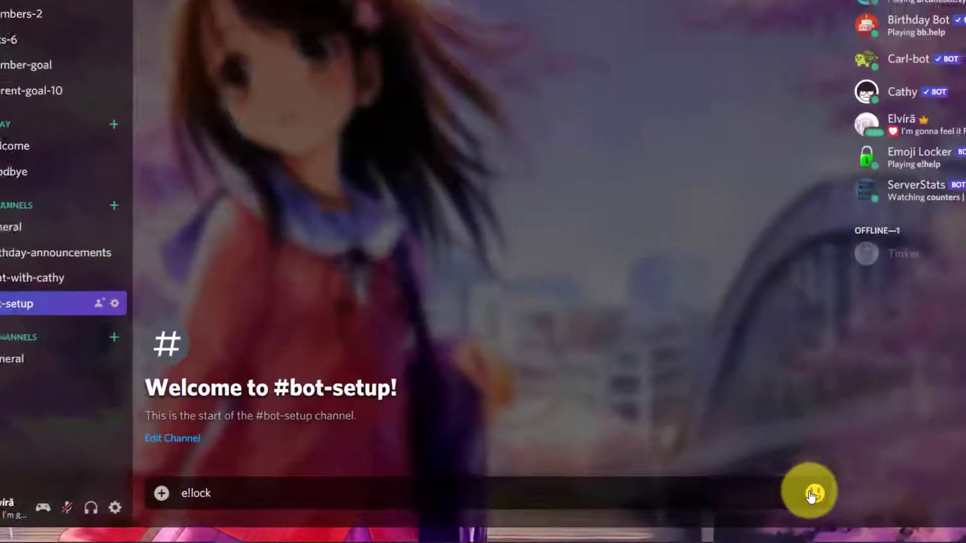
{"action": "left_click", "coordinate": [780, 501]}
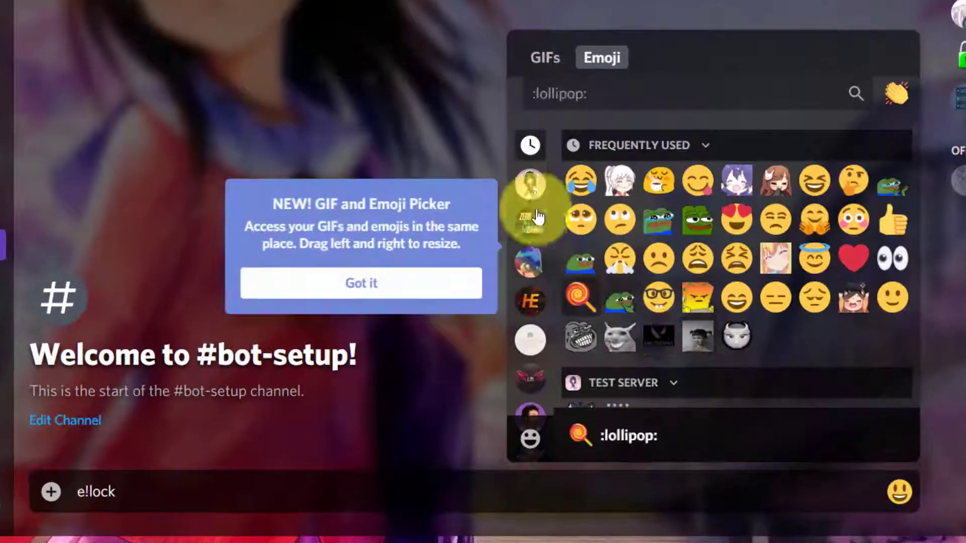
{"action": "left_click", "coordinate": [530, 184]}
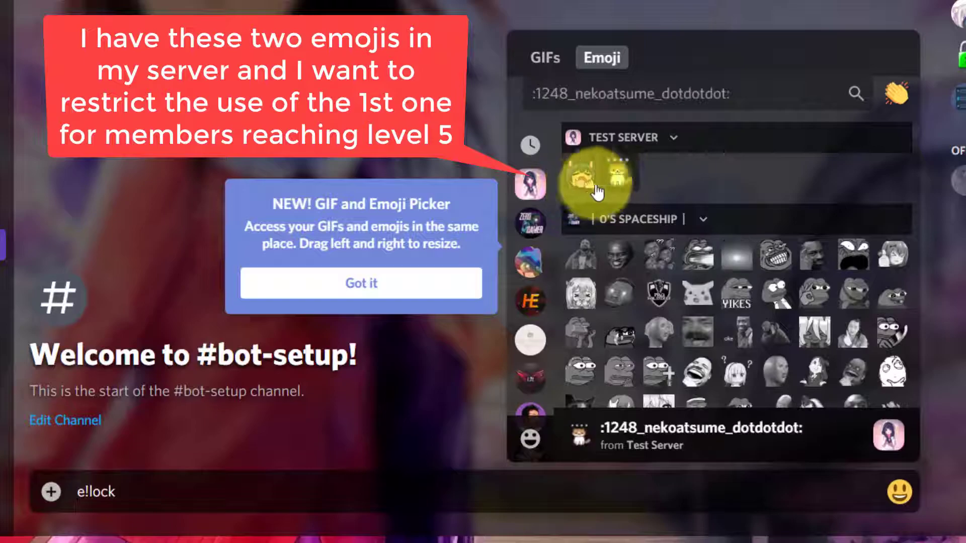
{"action": "left_click", "coordinate": [581, 181]}
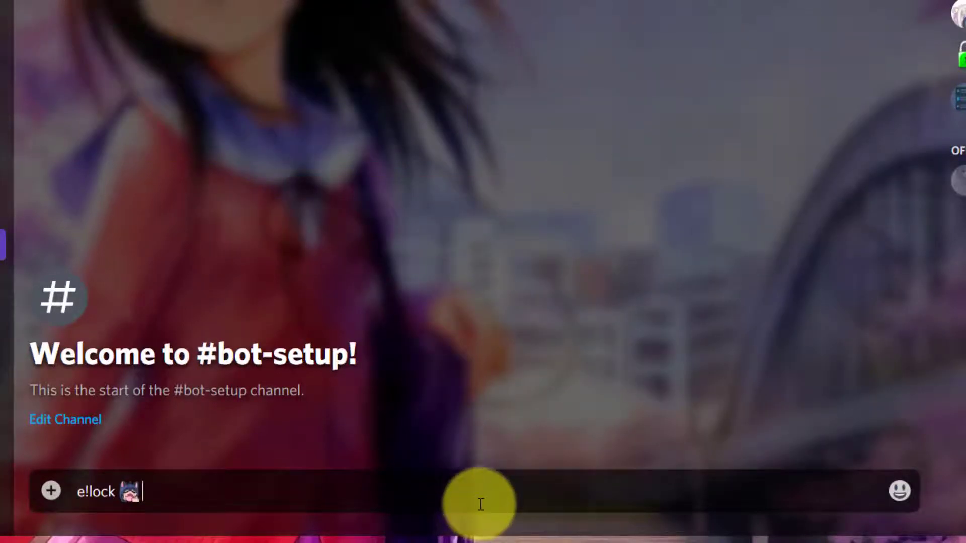
{"action": "type", "text": "@"}
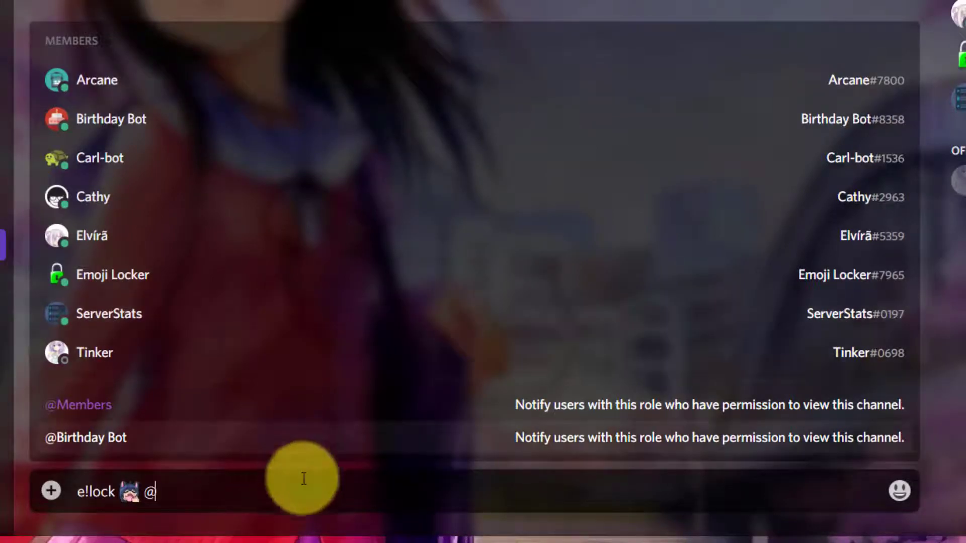
{"action": "type", "text": "emo"}
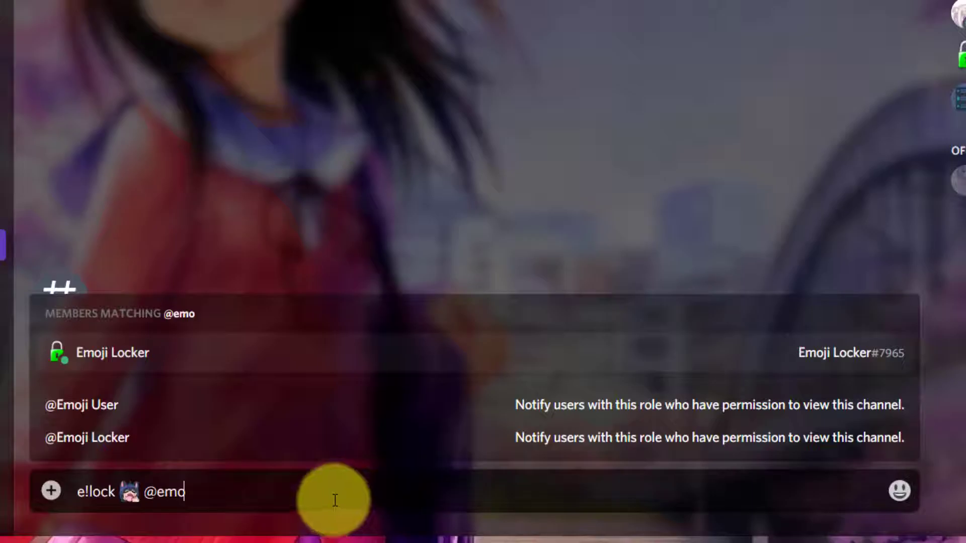
{"action": "left_click", "coordinate": [79, 417]}
{"action": "key", "text": "Return"}
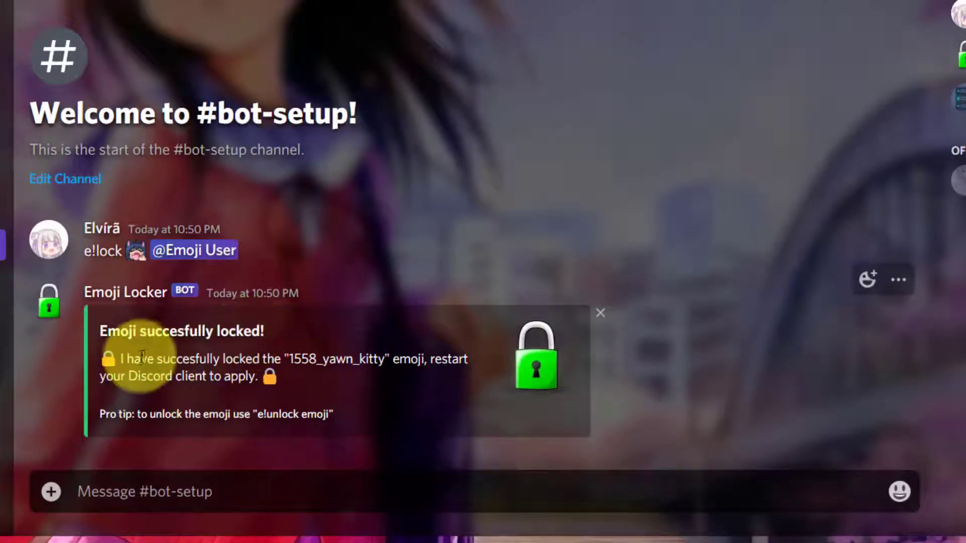
- Check which Test Server emojis the emoji picker offers after locking the emoji
{"action": "left_click", "coordinate": [900, 492]}
{"action": "scroll", "coordinate": [771, 341], "scroll_direction": "down", "scroll_amount": 1}
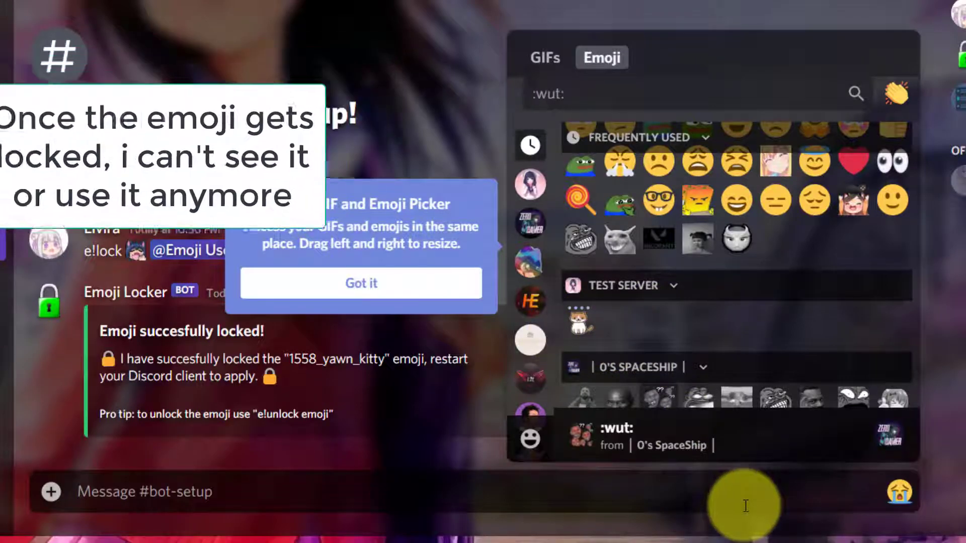
{"action": "left_click", "coordinate": [746, 506]}
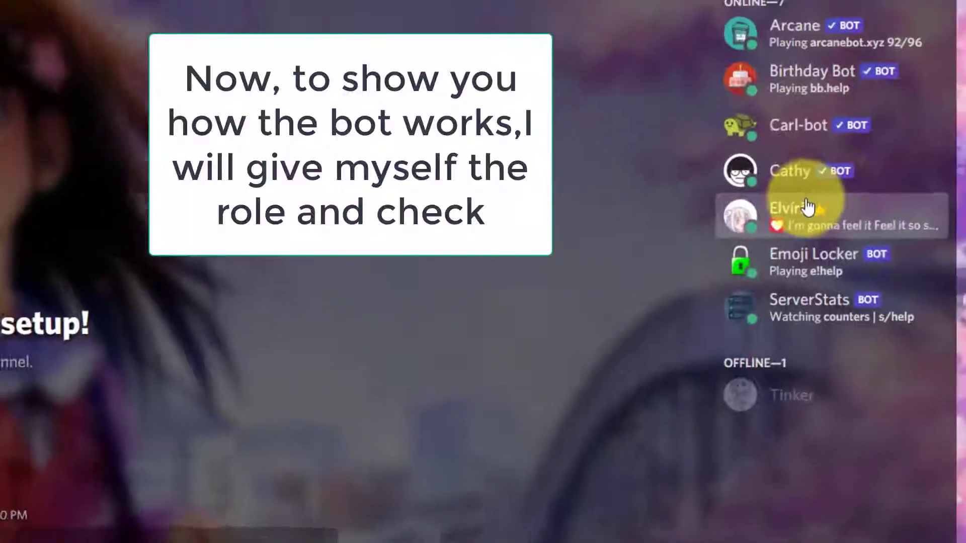
- Assign the Emoji User role to your own account in the server's member list
{"action": "right_click", "coordinate": [926, 70]}
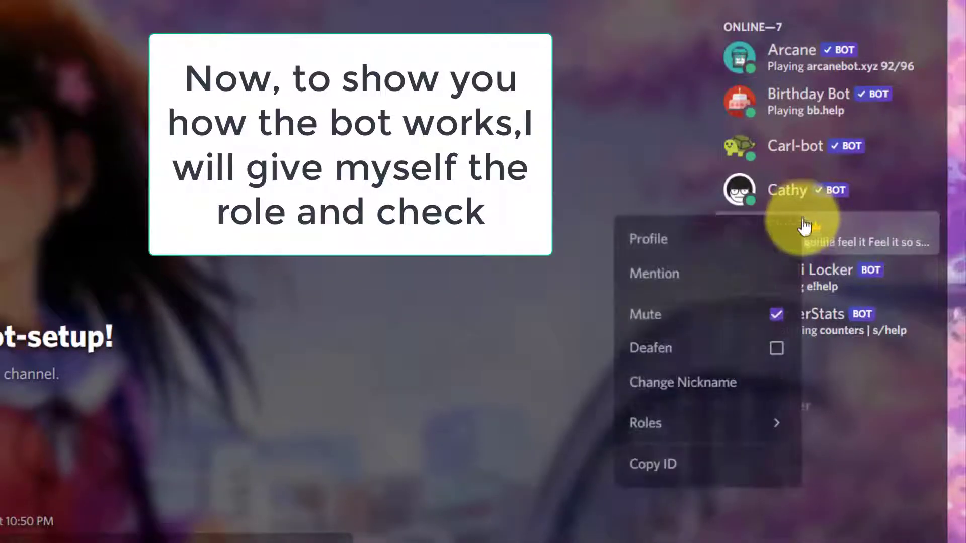
{"action": "mouse_move", "coordinate": [686, 442]}
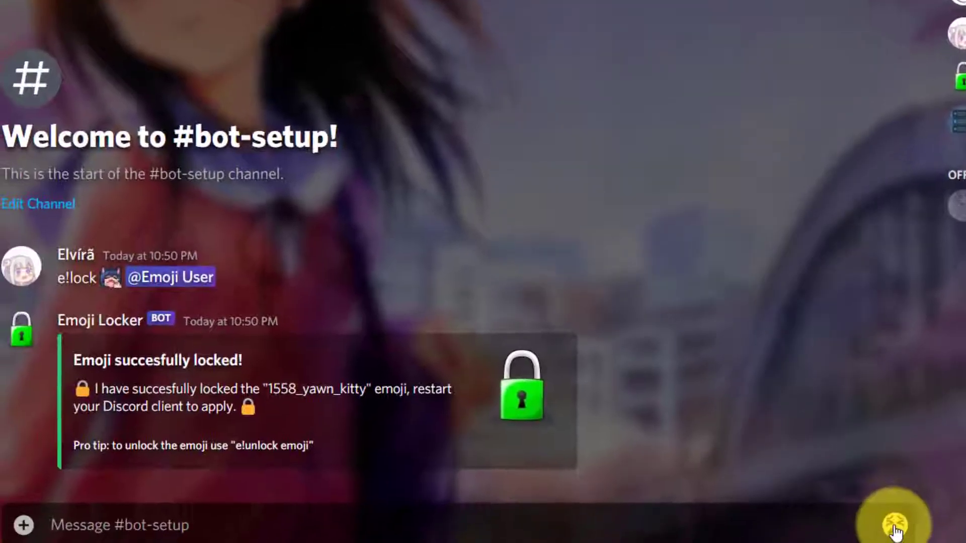
- Check the emoji picker's Test Server section again with the Emoji User role assigned
{"action": "left_click", "coordinate": [891, 519]}
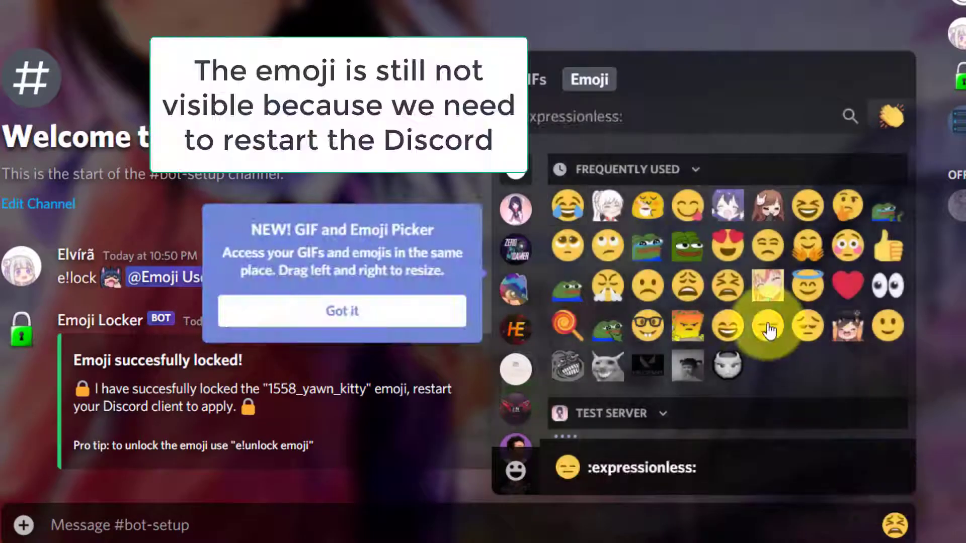
{"action": "scroll", "coordinate": [681, 309], "scroll_direction": "down", "scroll_amount": 4}
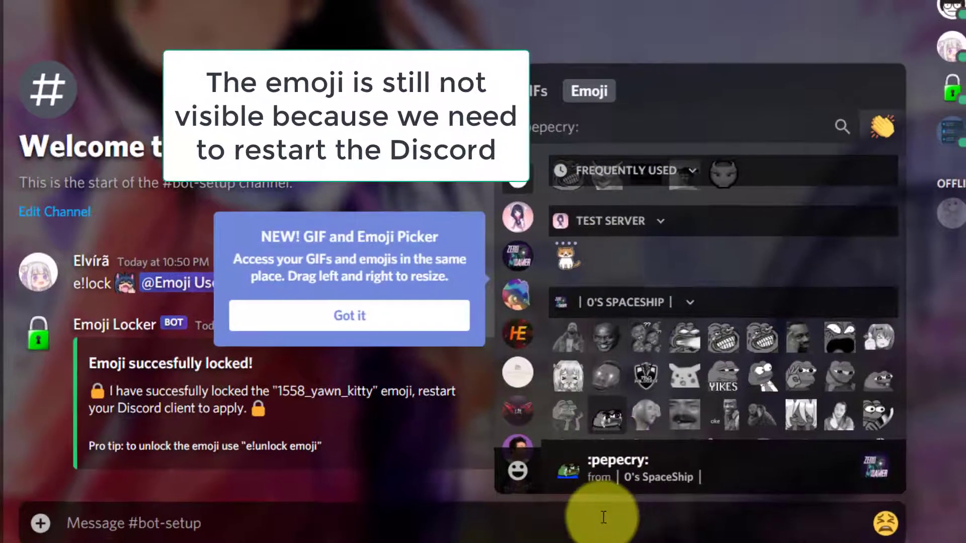
{"action": "left_click", "coordinate": [603, 517]}
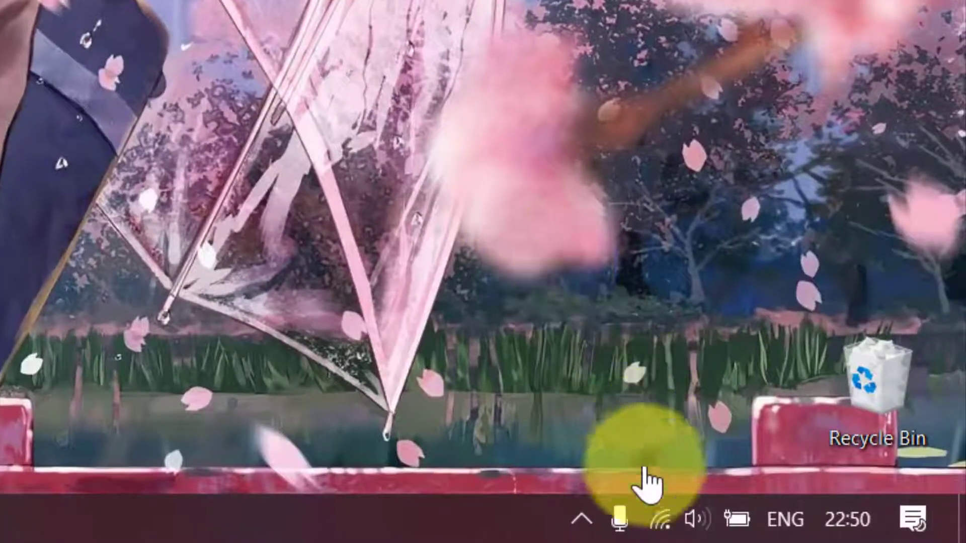
- Quit Discord completely, including its background process, and start it again
{"action": "left_click", "coordinate": [583, 521]}
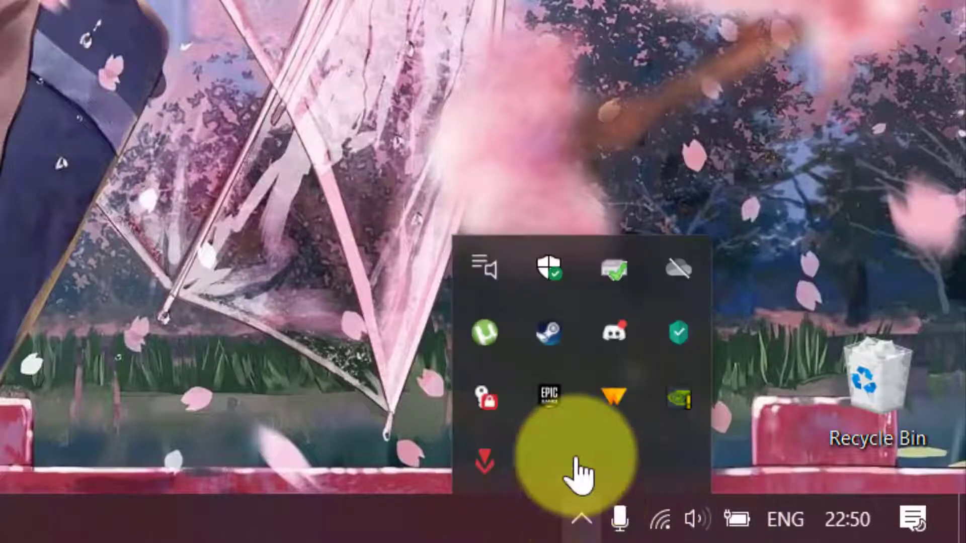
{"action": "right_click", "coordinate": [599, 335]}
{"action": "left_click", "coordinate": [649, 308]}
{"action": "left_click", "coordinate": [394, 246]}
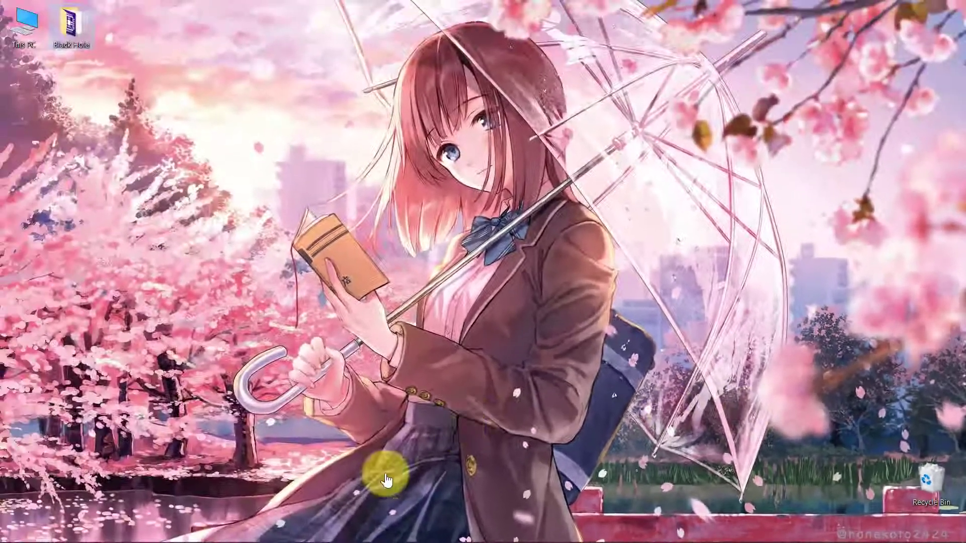
{"action": "mouse_move", "coordinate": [322, 538]}
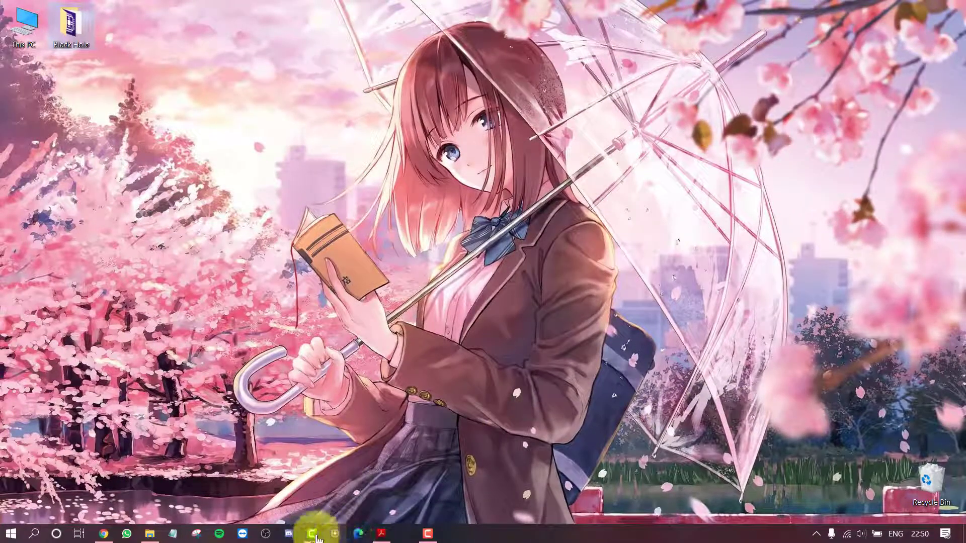
{"action": "left_click", "coordinate": [290, 535]}
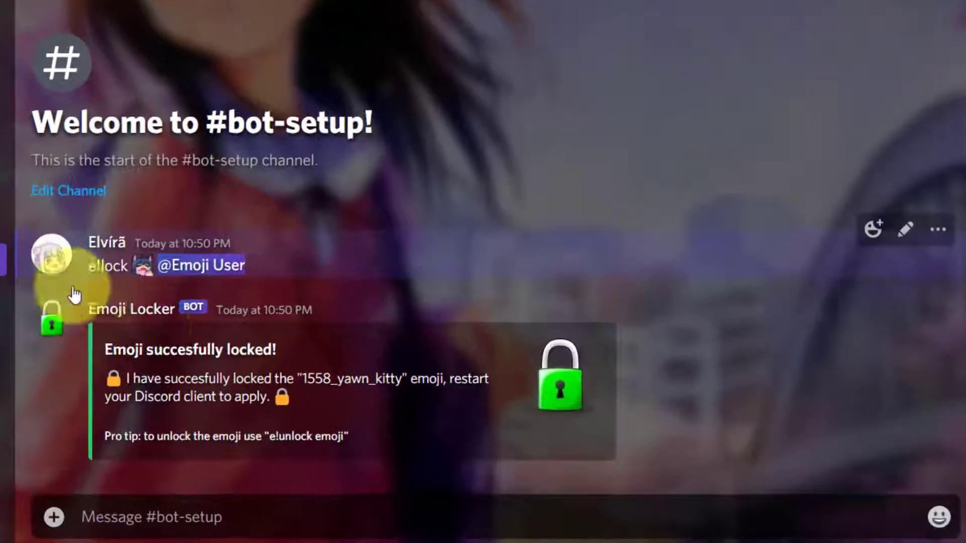
- Pick the locked 1558_yawn_kitty emoji from Test Server's emojis and send it in #bot-setup
{"action": "left_click", "coordinate": [939, 523]}
{"action": "scroll", "coordinate": [744, 324], "scroll_direction": "down", "scroll_amount": 4}
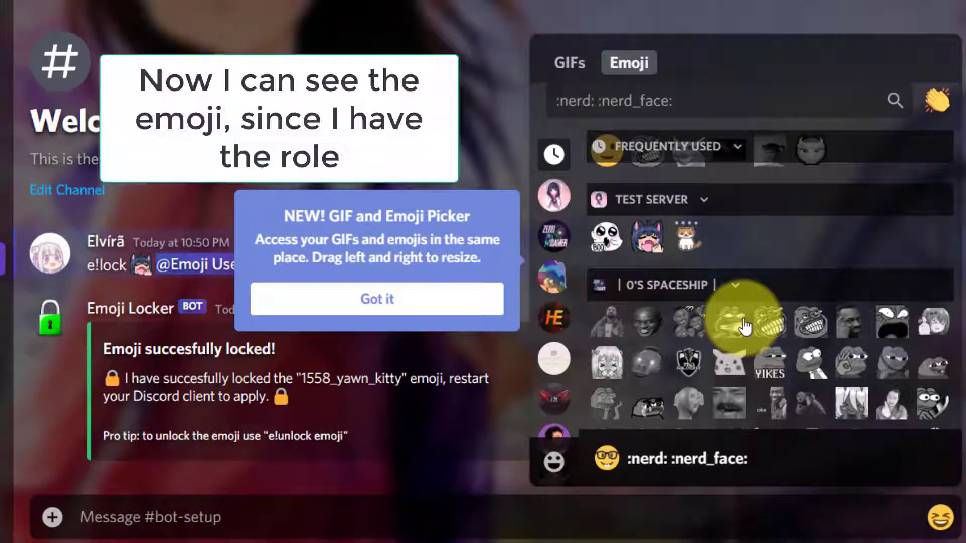
{"action": "left_click", "coordinate": [650, 250]}
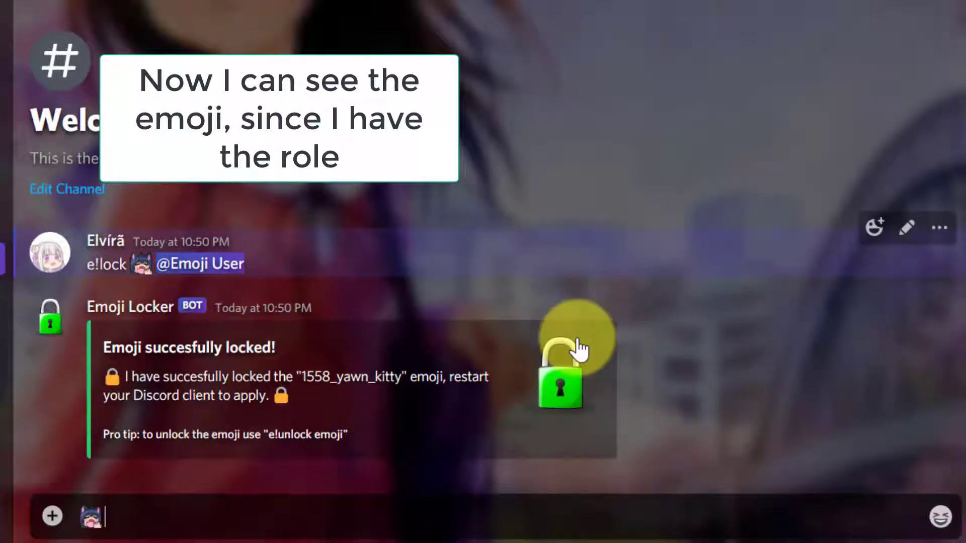
{"action": "key", "text": "Return"}
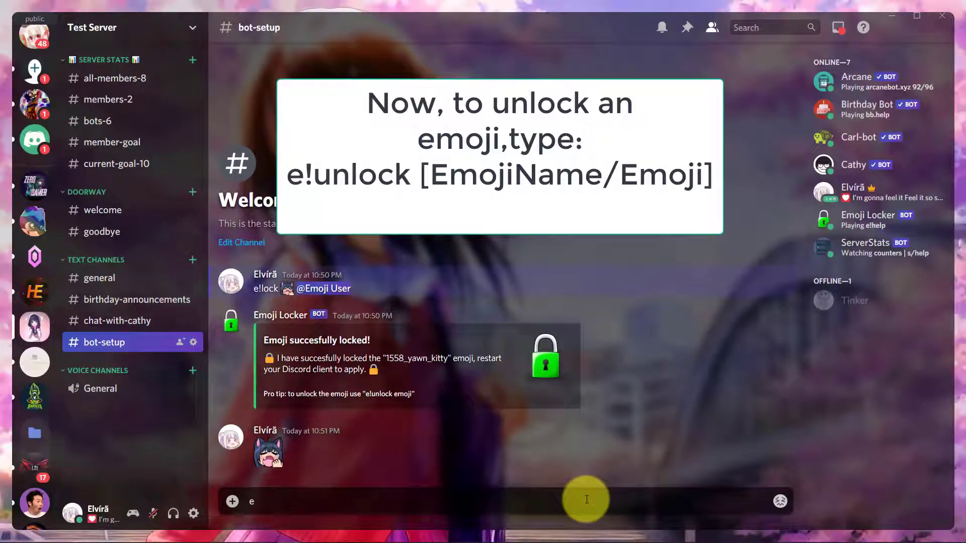
- Send the e!unlock command with the 1558_yawn_kitty emoji in #bot-setup
{"action": "type", "text": "e!unlock"}
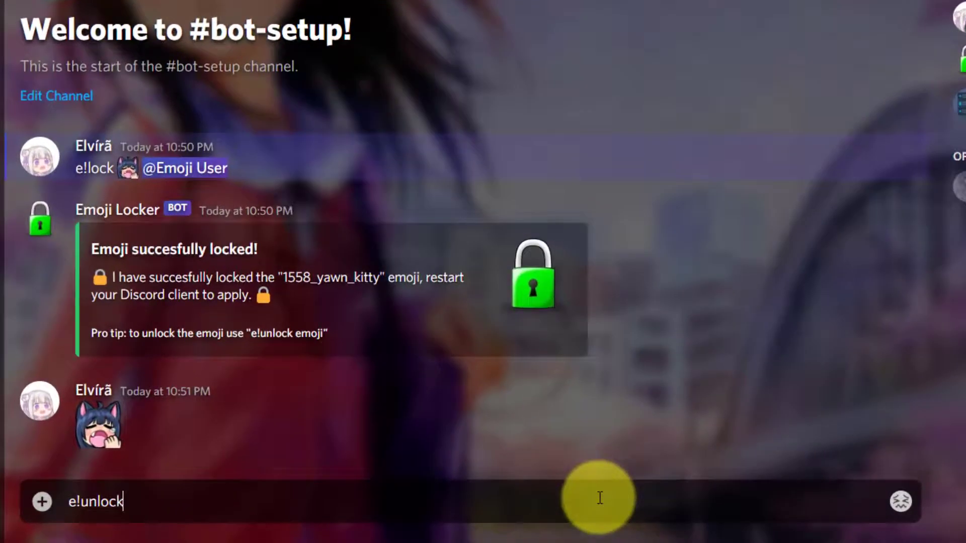
{"action": "left_click", "coordinate": [900, 501]}
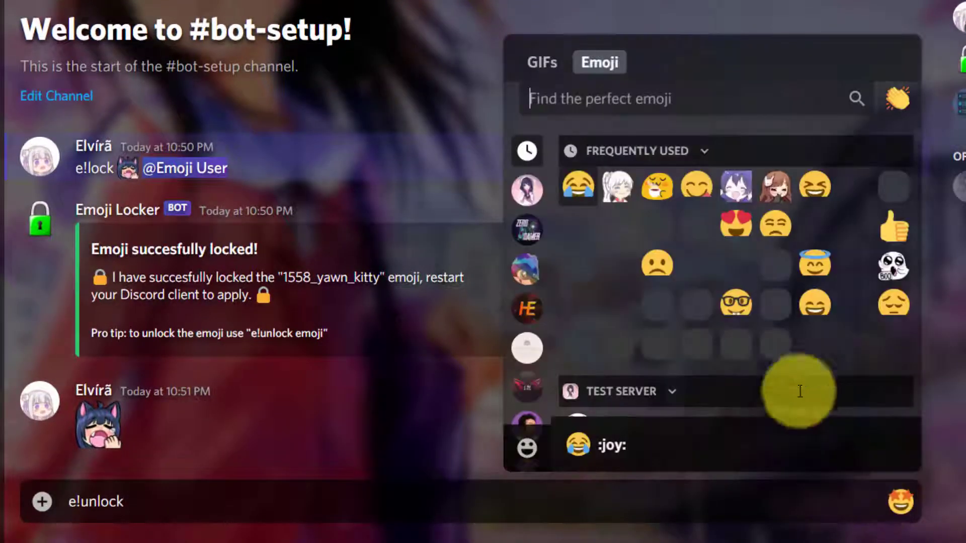
{"action": "scroll", "coordinate": [654, 302], "scroll_direction": "down", "scroll_amount": 4}
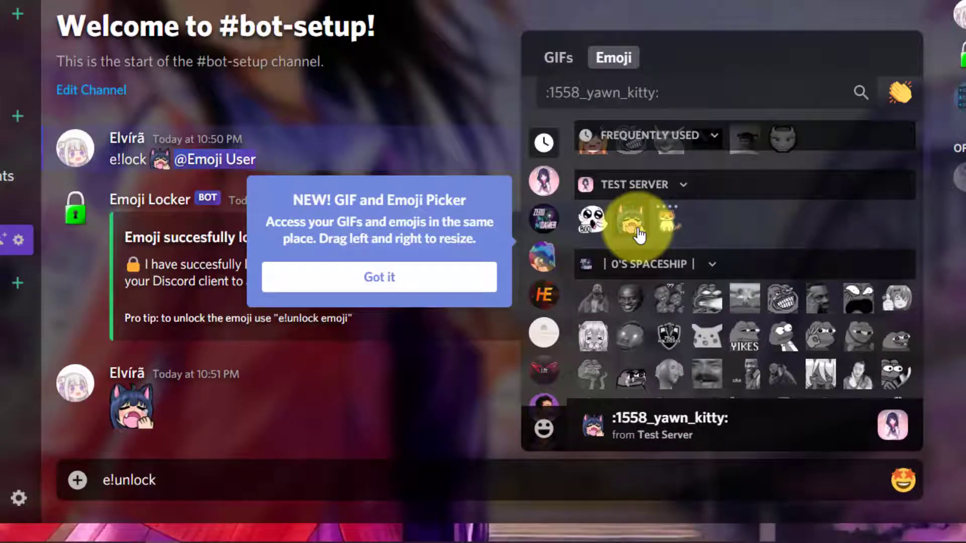
{"action": "key", "text": "Escape"}
{"action": "type", "text": ":1558_yawn_kitty"}
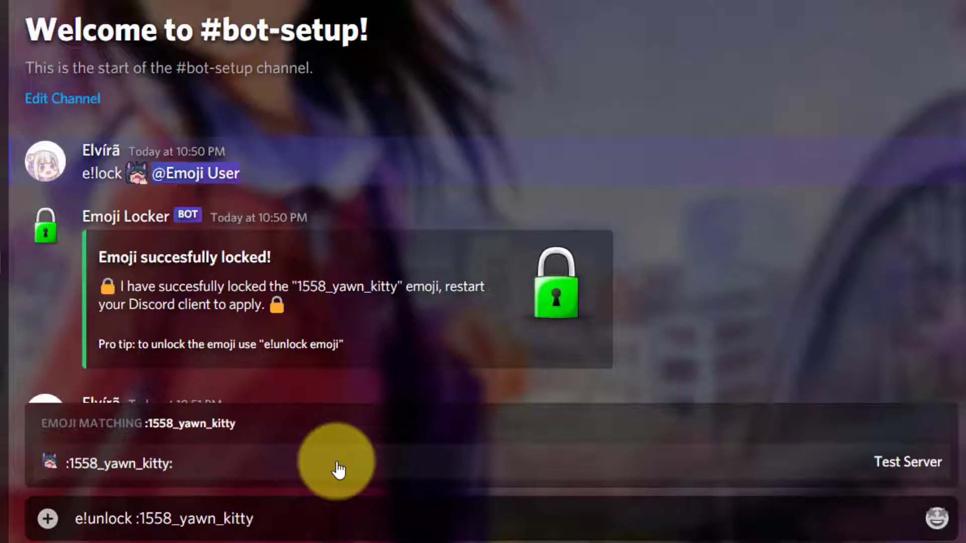
{"action": "left_click", "coordinate": [338, 470]}
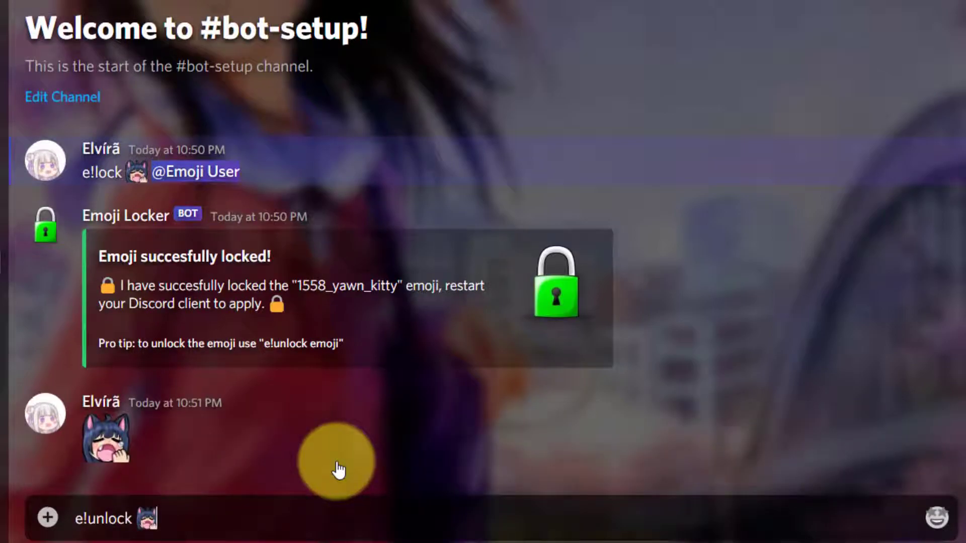
{"action": "key", "text": "Return"}
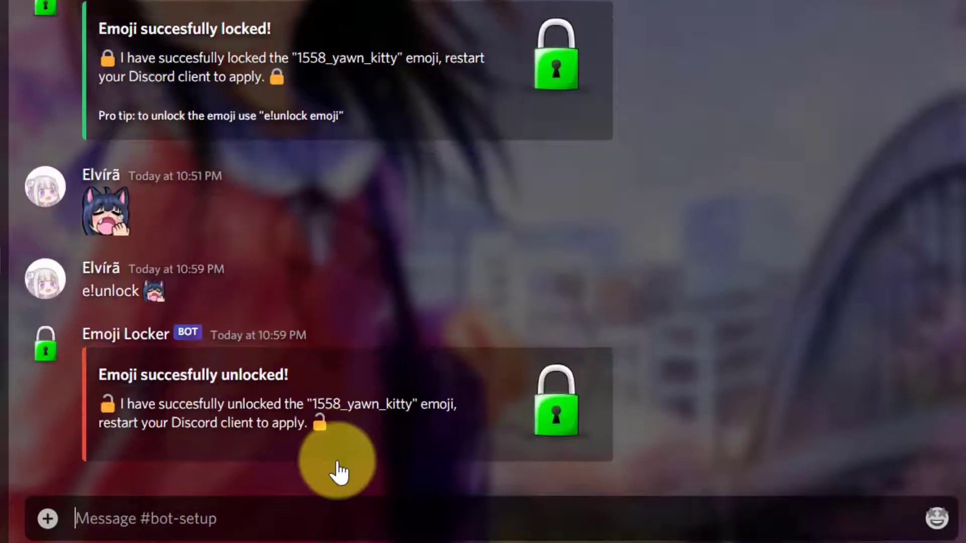